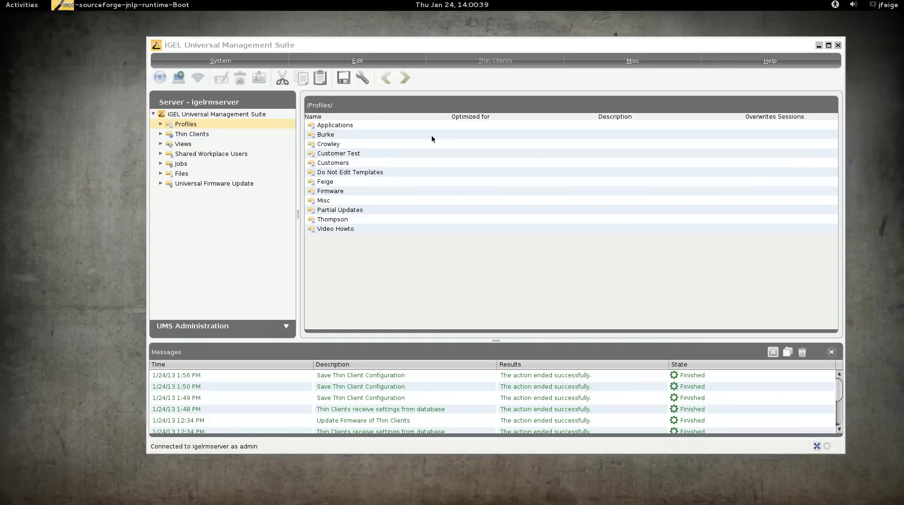
{"action": "left_click_drag", "start_coordinate": [426, 45], "coordinate": [348, 47]}
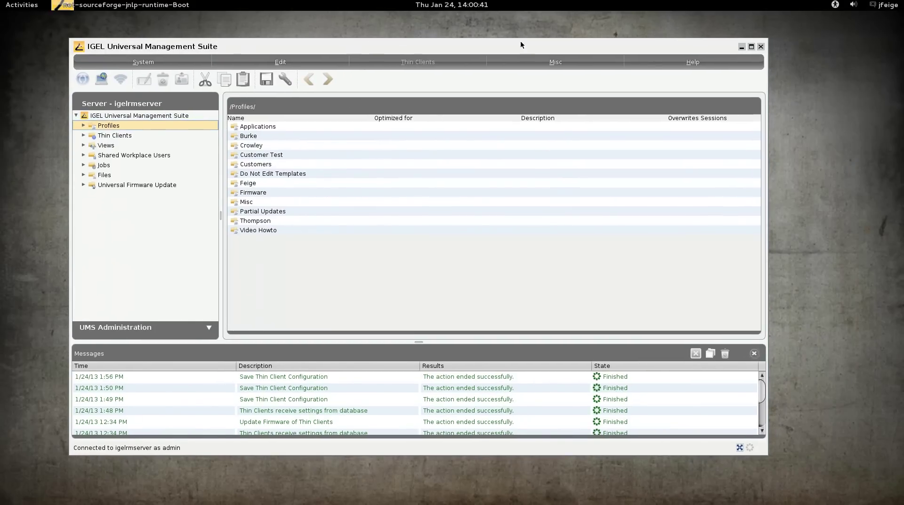
{"action": "left_click", "coordinate": [742, 47]}
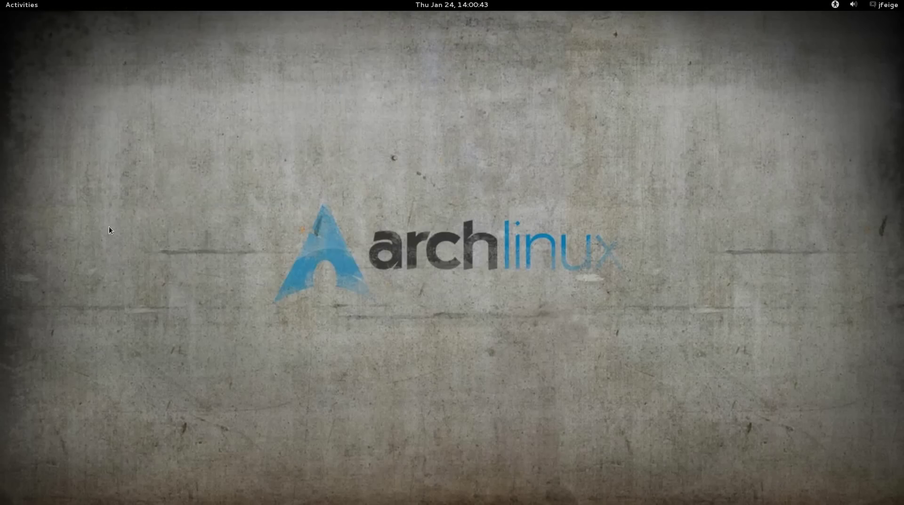
{"action": "left_click", "coordinate": [2, 351]}
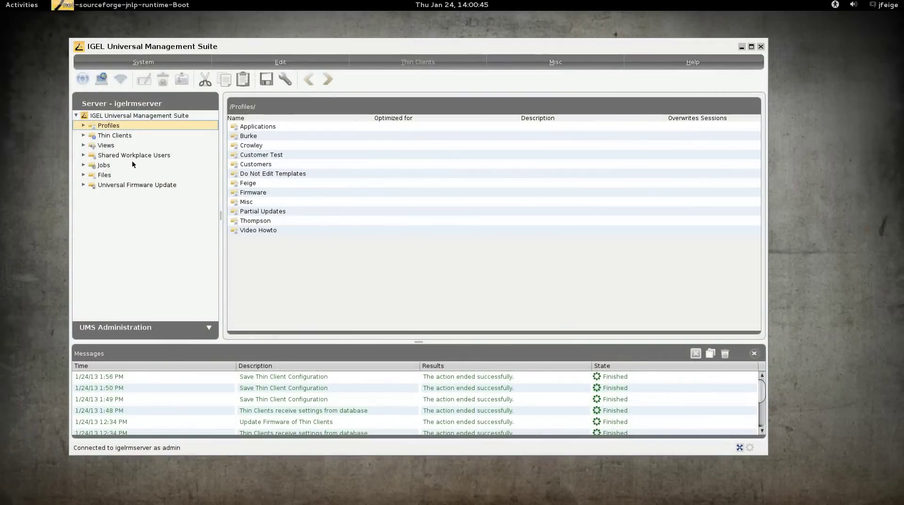
- Open the XenApp Ricoh Printer Configuration profile from Video Howto's XenApp Printer Setup folder for editing
{"action": "left_click", "coordinate": [83, 125]}
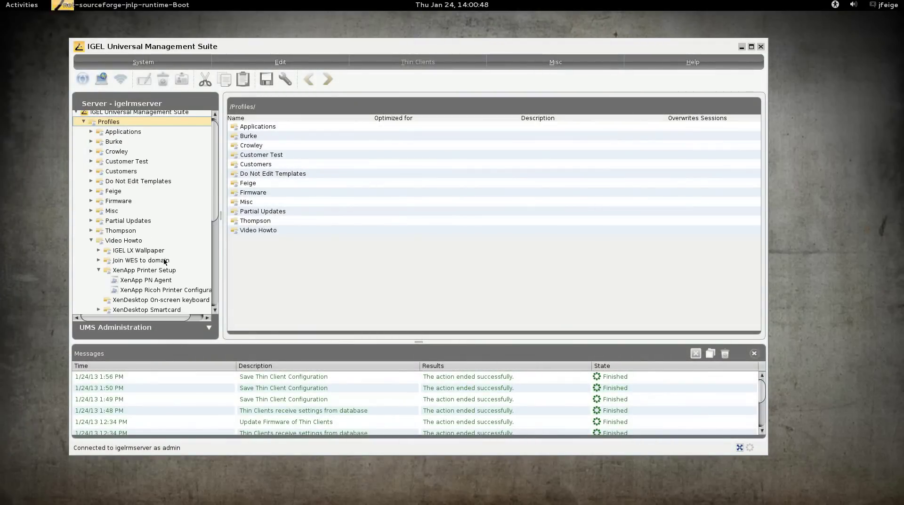
{"action": "left_click", "coordinate": [139, 281]}
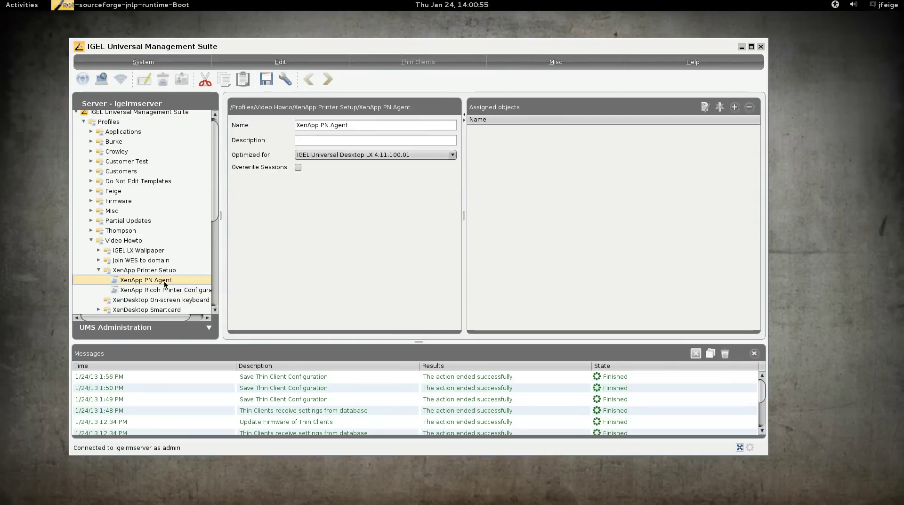
{"action": "scroll", "coordinate": [165, 285], "scroll_direction": "down", "scroll_amount": 1}
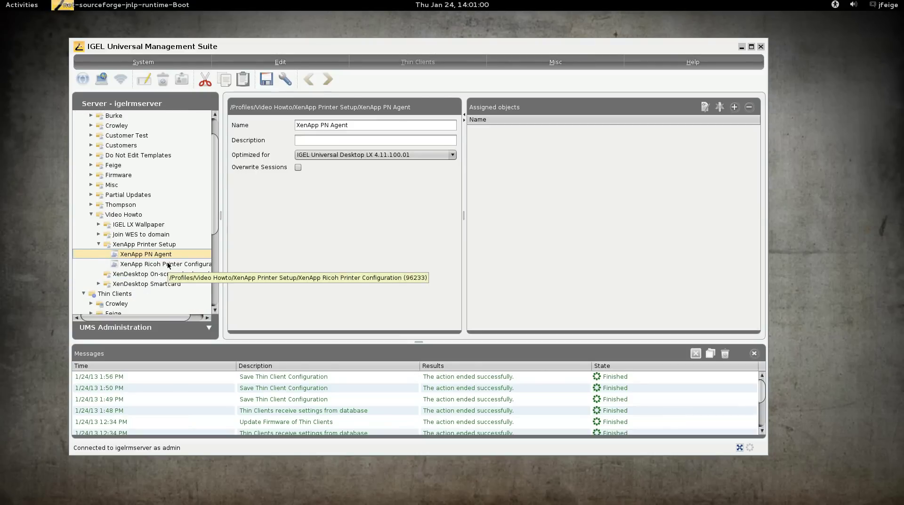
{"action": "double_click", "coordinate": [168, 265]}
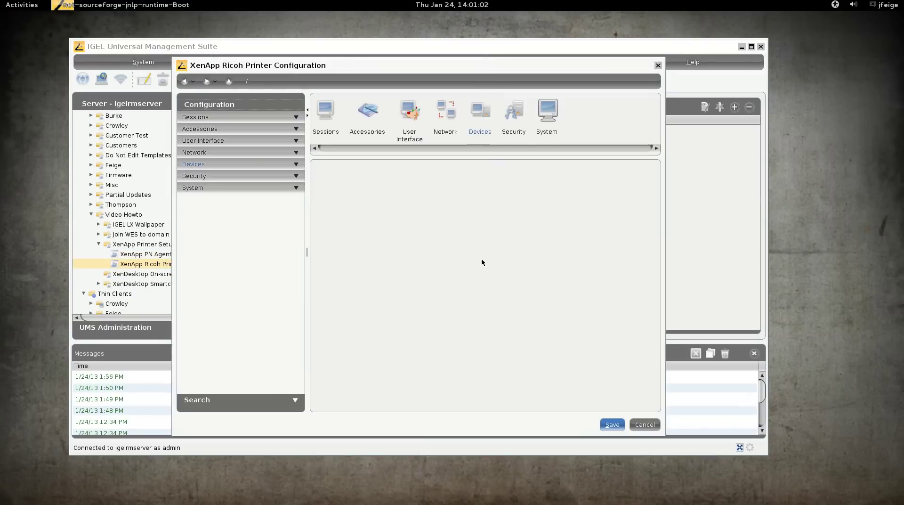
- Go to the CUPS printer list under the profile's device settings and select the RicohCL2000N printer
{"action": "left_click", "coordinate": [240, 163]}
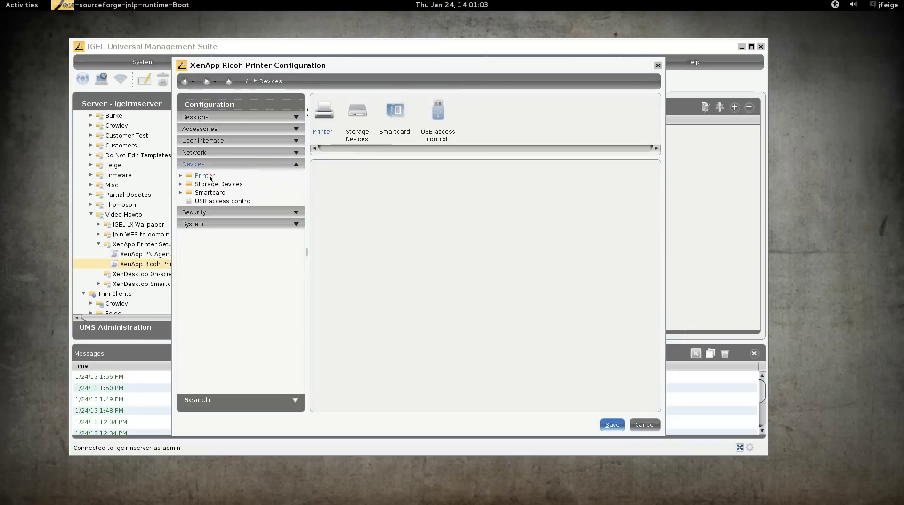
{"action": "left_click", "coordinate": [205, 176]}
{"action": "left_click", "coordinate": [210, 184]}
{"action": "left_click", "coordinate": [221, 193]}
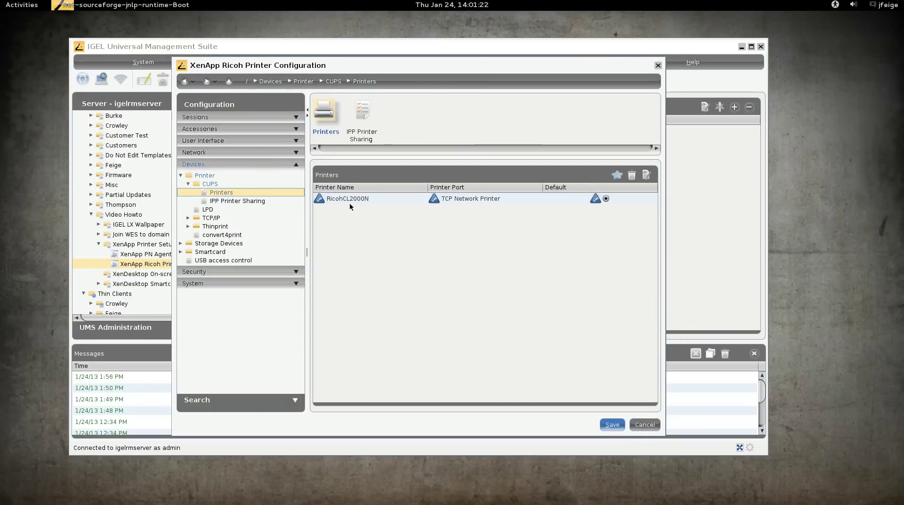
{"action": "left_click", "coordinate": [489, 199]}
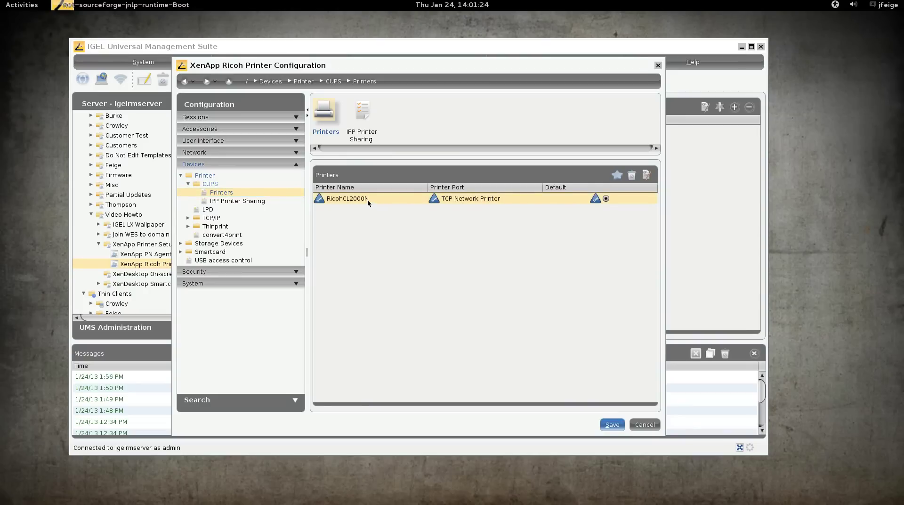
- Start a new CUPS printer entry named HP200C on the parallel port with device LPT1
{"action": "left_click", "coordinate": [617, 176]}
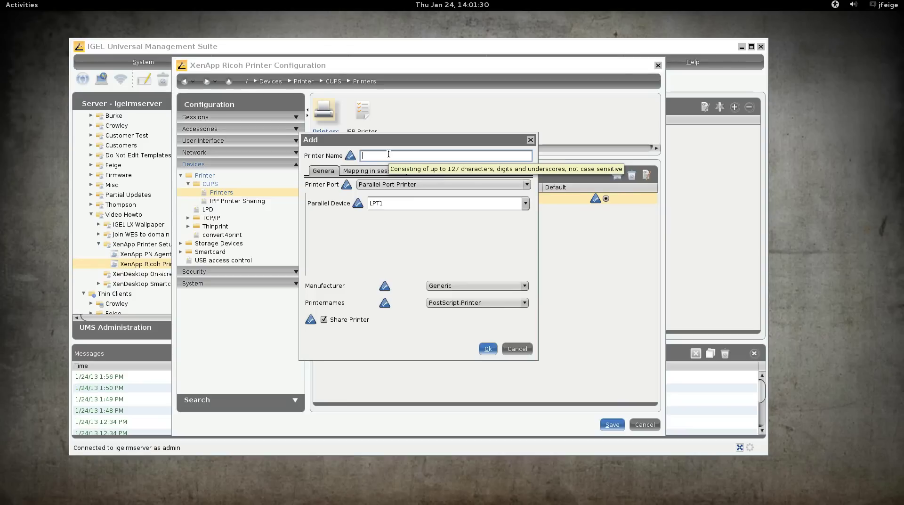
{"action": "type", "text": "HP200C"}
{"action": "left_click", "coordinate": [525, 203]}
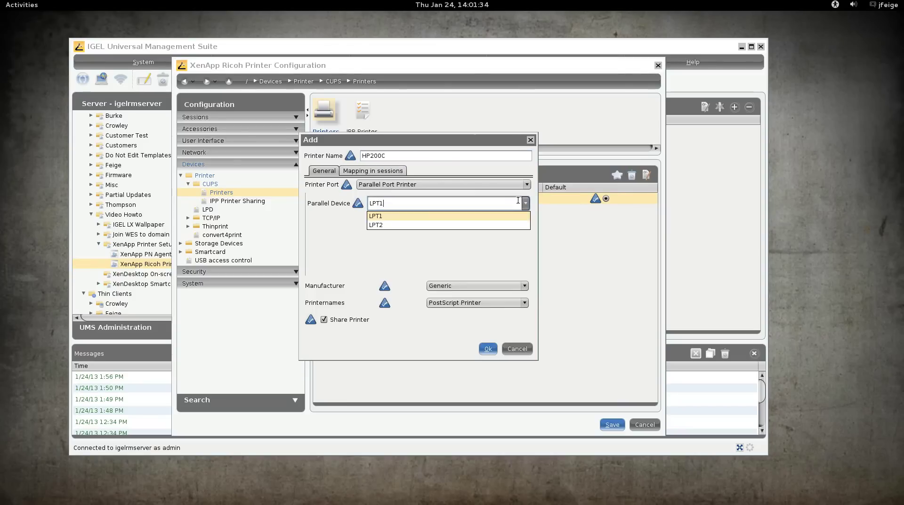
{"action": "left_click", "coordinate": [475, 182]}
{"action": "left_click", "coordinate": [474, 181]}
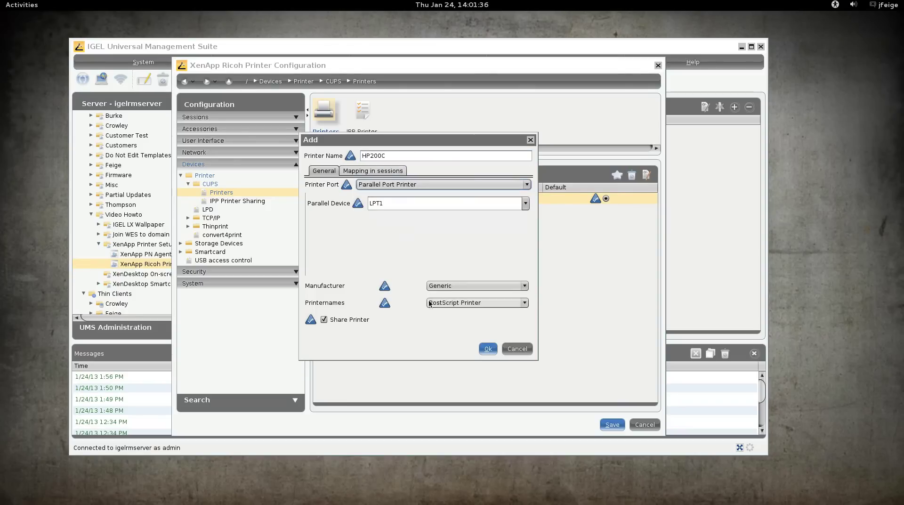
- Set the HP200C printer's general driver to manufacturer Generic and printer name Raw Queue
{"action": "left_click", "coordinate": [455, 284]}
{"action": "left_click", "coordinate": [454, 295]}
{"action": "left_click", "coordinate": [455, 301]}
{"action": "left_click", "coordinate": [456, 300]}
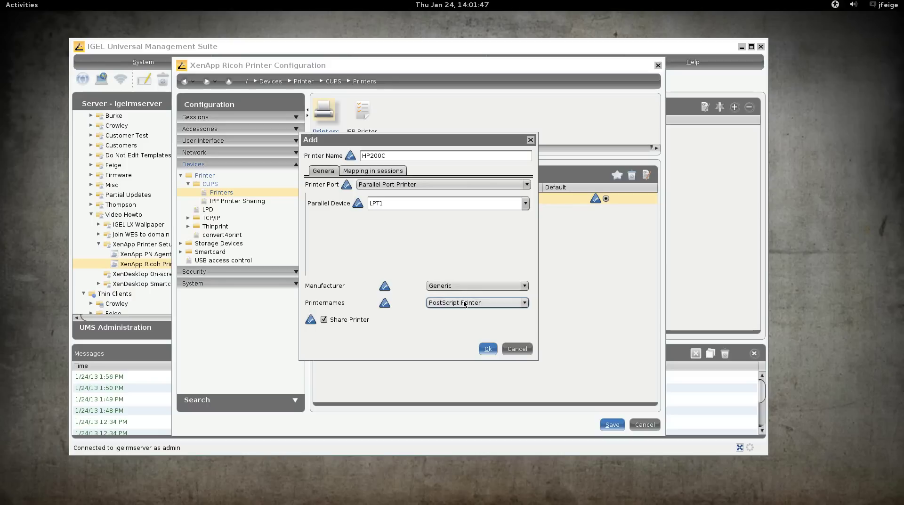
{"action": "left_click", "coordinate": [464, 303]}
{"action": "left_click", "coordinate": [445, 331]}
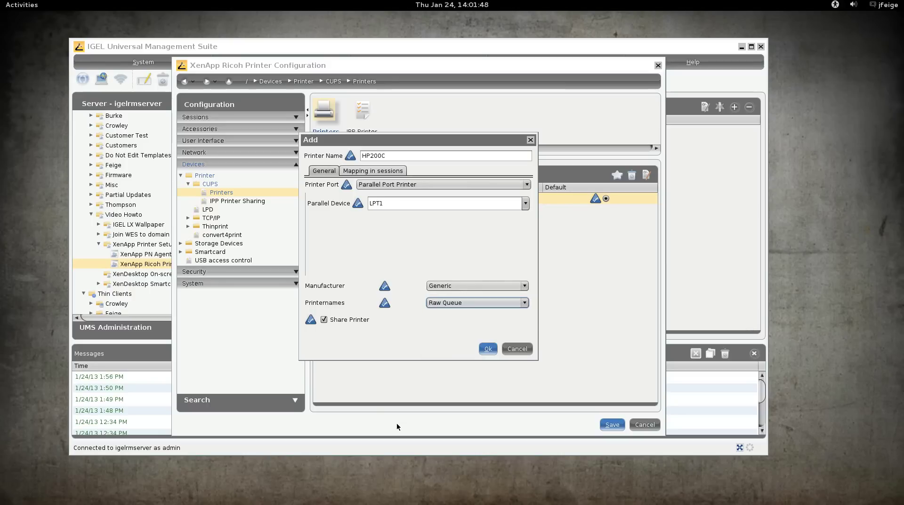
- Assign HP200C's session mapping the Windows driver from manufacturer HP, model HP 2000C, and add the printer
{"action": "left_click", "coordinate": [373, 171]}
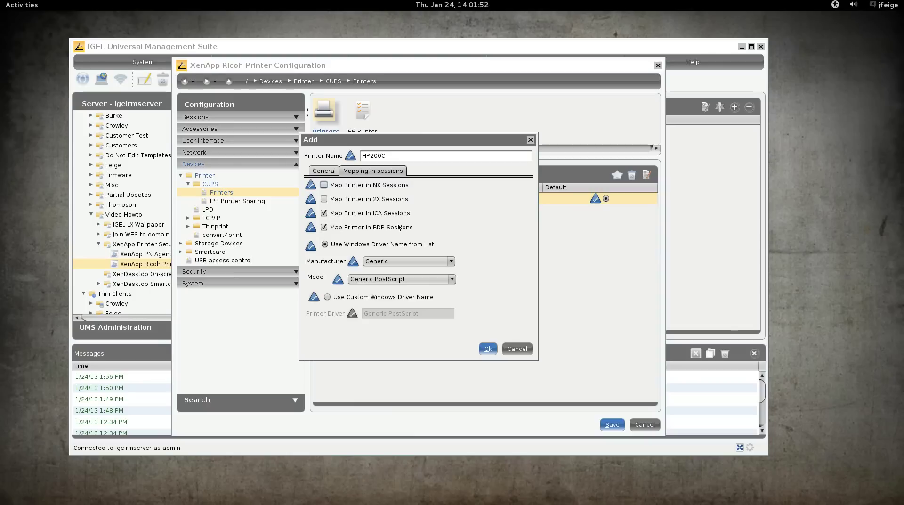
{"action": "left_click", "coordinate": [408, 260]}
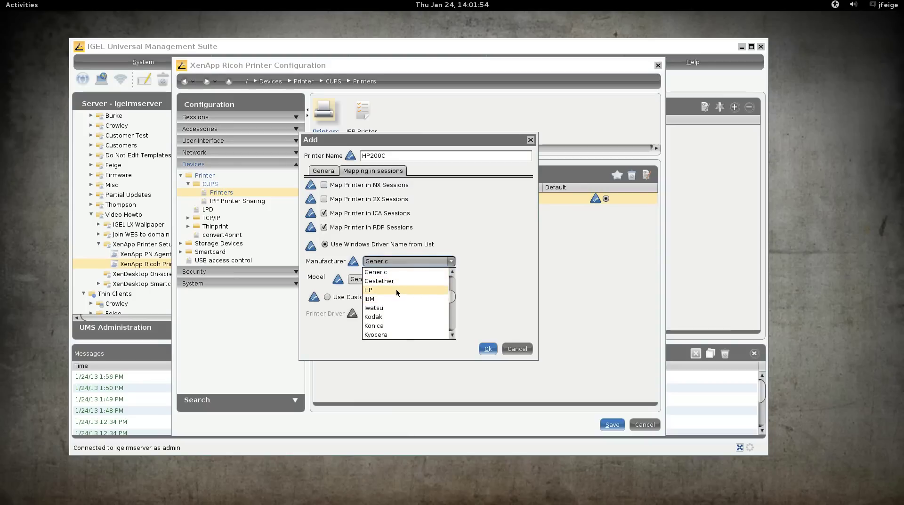
{"action": "left_click", "coordinate": [423, 292]}
{"action": "left_click", "coordinate": [424, 280]}
{"action": "left_click", "coordinate": [444, 293]}
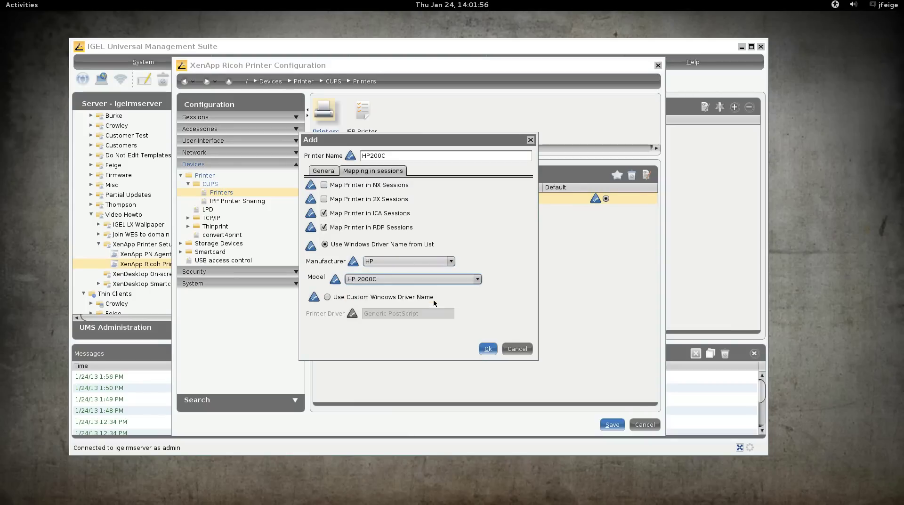
{"action": "left_click", "coordinate": [410, 279]}
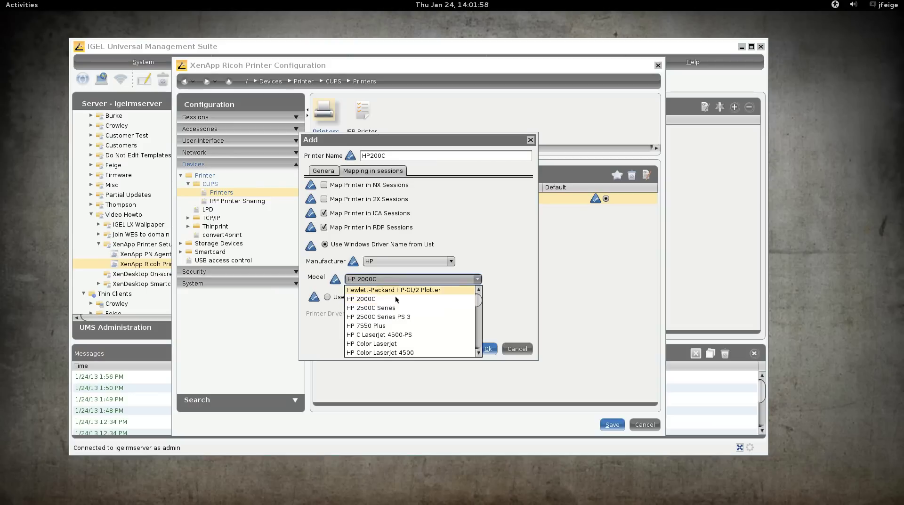
{"action": "scroll", "coordinate": [423, 332], "scroll_direction": "down", "scroll_amount": 3}
{"action": "scroll", "coordinate": [424, 332], "scroll_direction": "up", "scroll_amount": 3}
{"action": "left_click", "coordinate": [426, 261]}
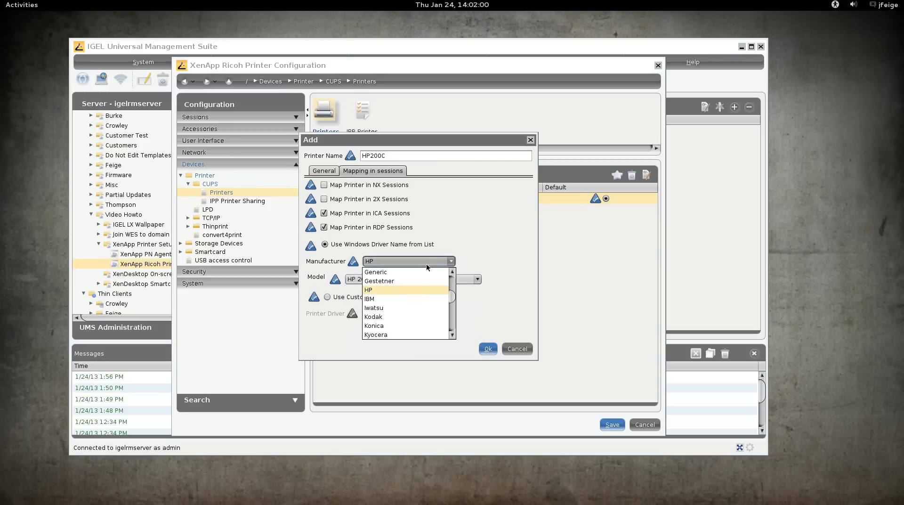
{"action": "left_click", "coordinate": [426, 264]}
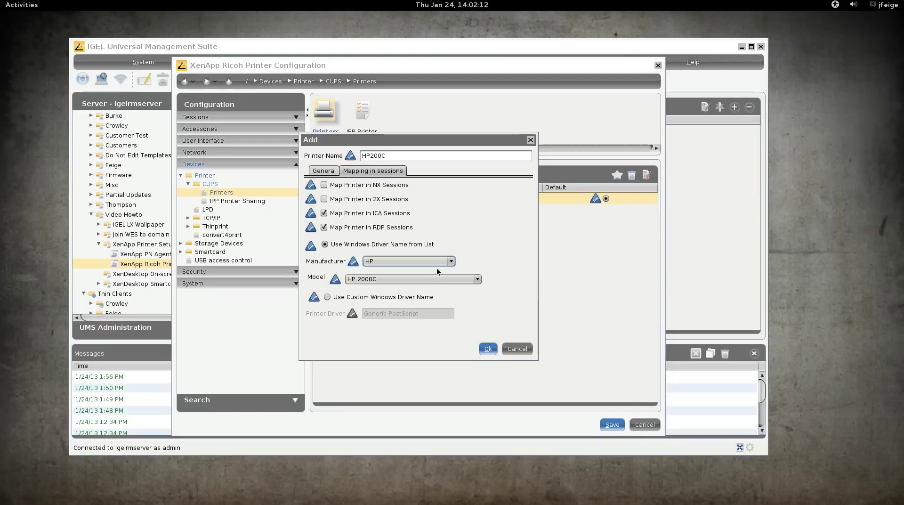
{"action": "left_click", "coordinate": [489, 348]}
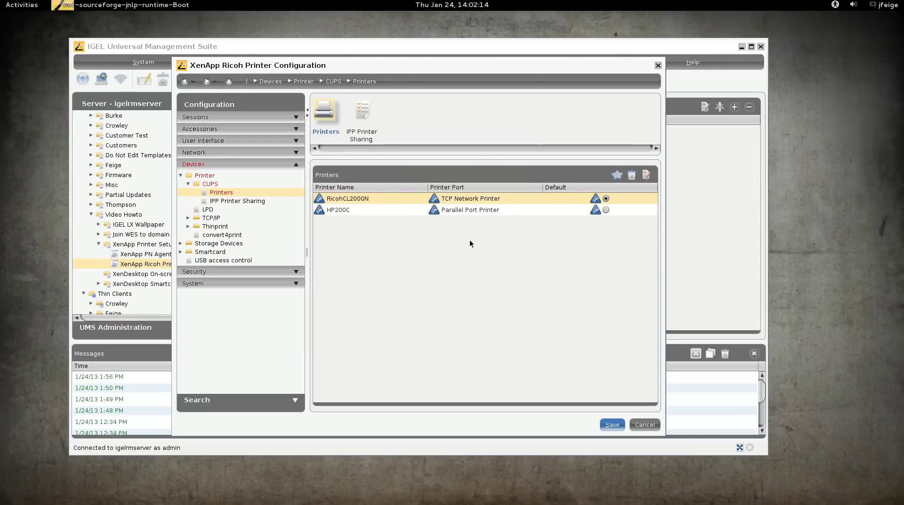
- Delete the HP200C printer from the CUPS printer list
{"action": "left_click", "coordinate": [417, 207]}
{"action": "left_click", "coordinate": [631, 175]}
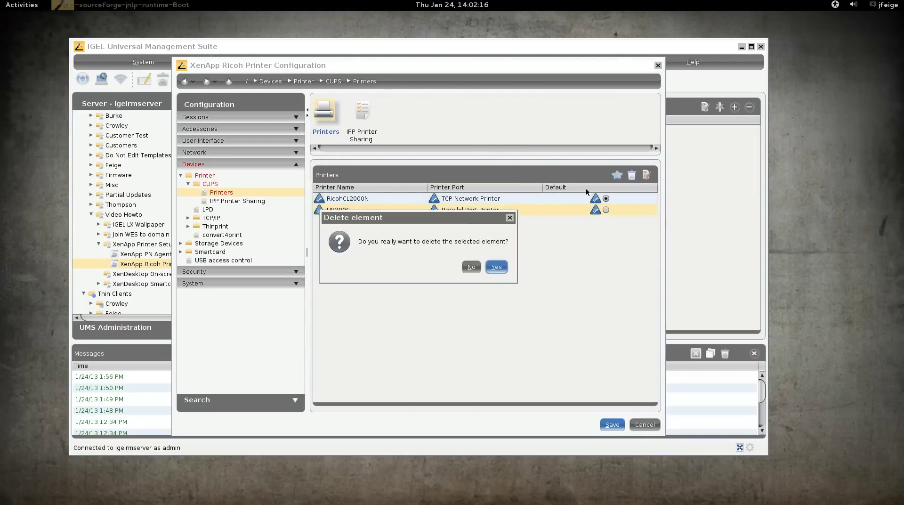
{"action": "left_click", "coordinate": [495, 265]}
- Open the RicohCL2000N printer entry for editing
{"action": "left_click", "coordinate": [497, 199]}
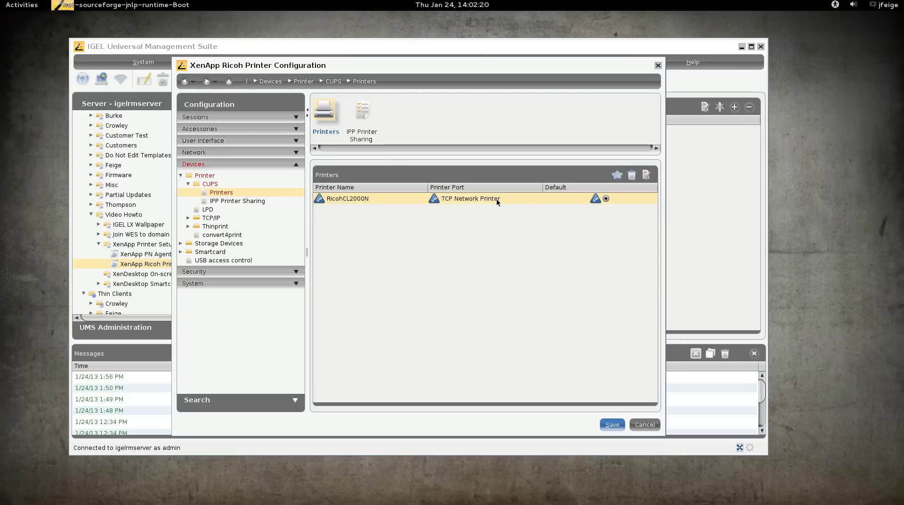
{"action": "double_click", "coordinate": [496, 199]}
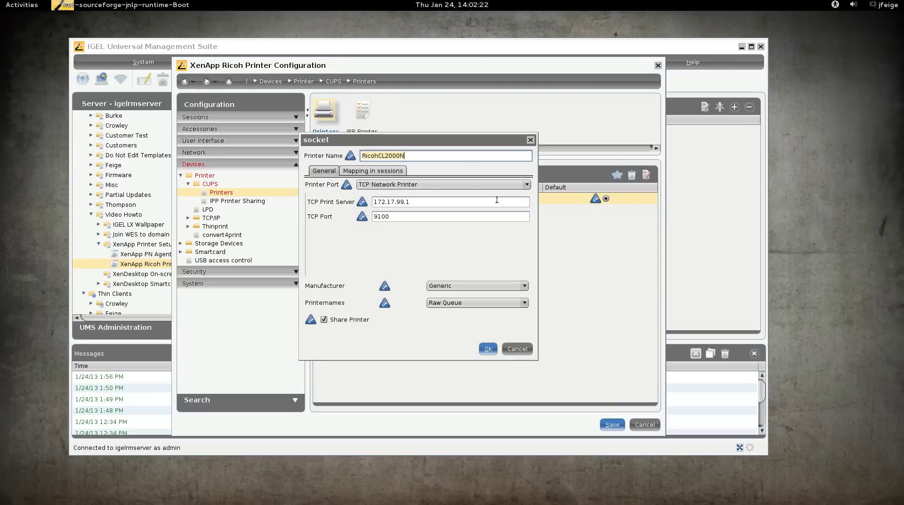
{"action": "left_click_drag", "start_coordinate": [414, 144], "coordinate": [457, 172]}
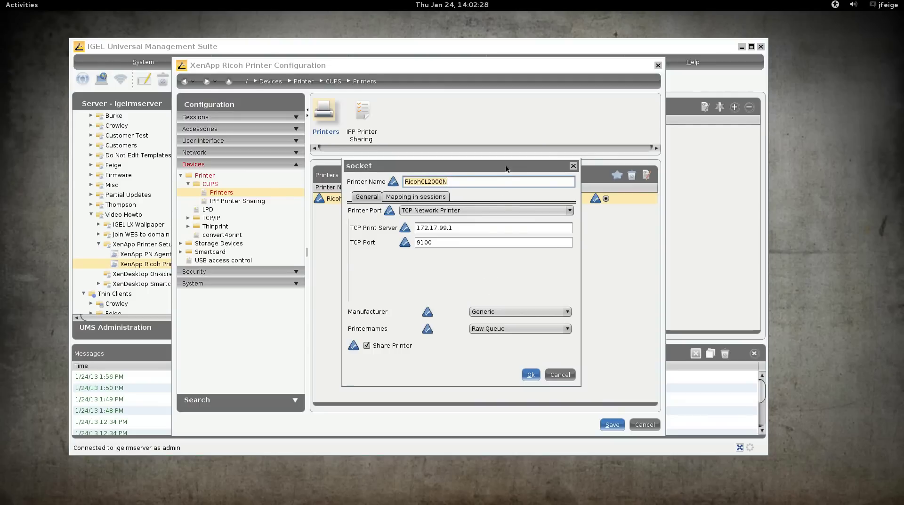
{"action": "left_click_drag", "start_coordinate": [506, 169], "coordinate": [530, 165]}
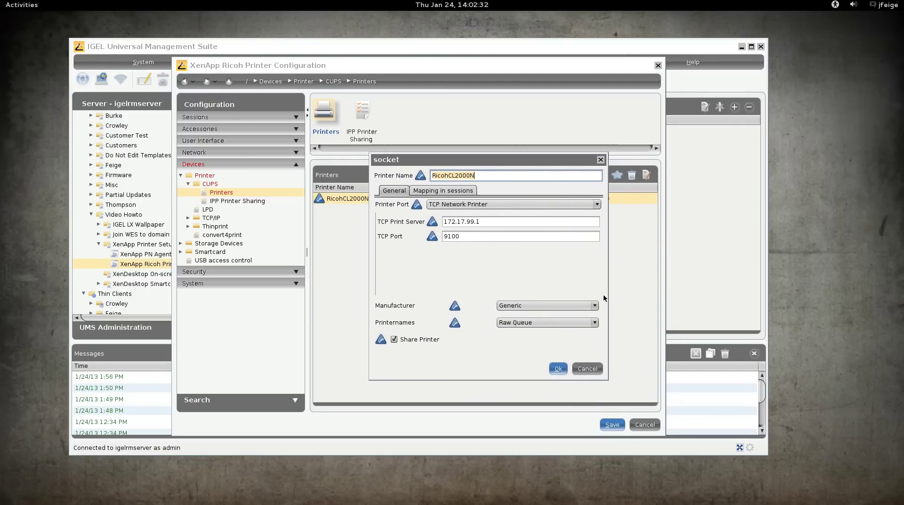
- Examine the Ricoh printer's port type choices, TCP print server address and TCP port
{"action": "left_click", "coordinate": [503, 207]}
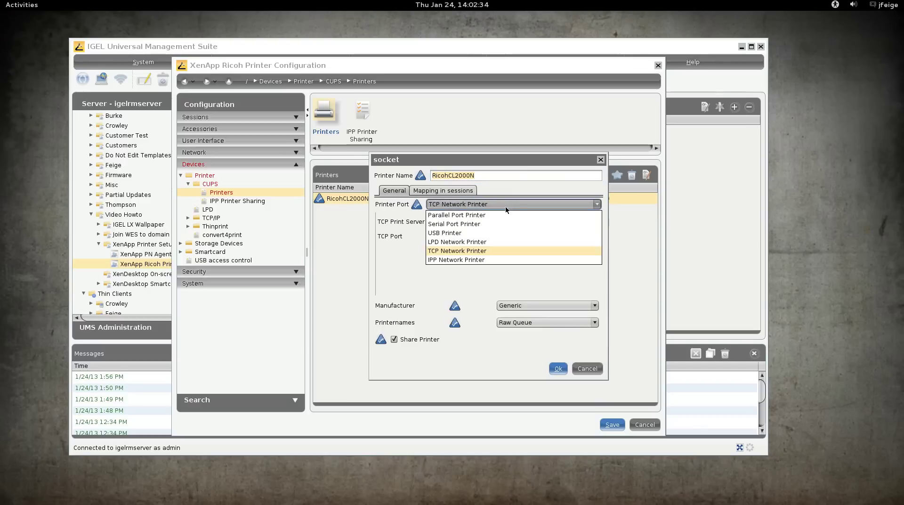
{"action": "left_click", "coordinate": [491, 251]}
{"action": "left_click", "coordinate": [461, 219]}
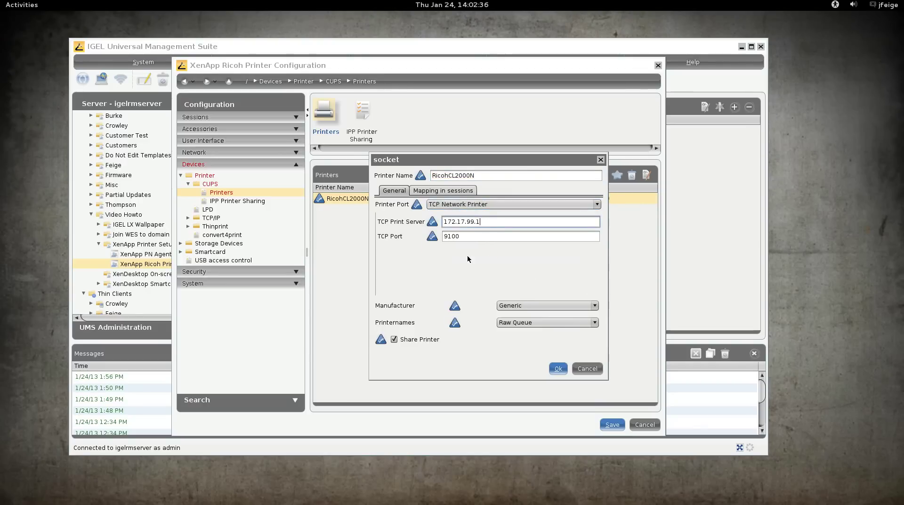
{"action": "left_click", "coordinate": [495, 236]}
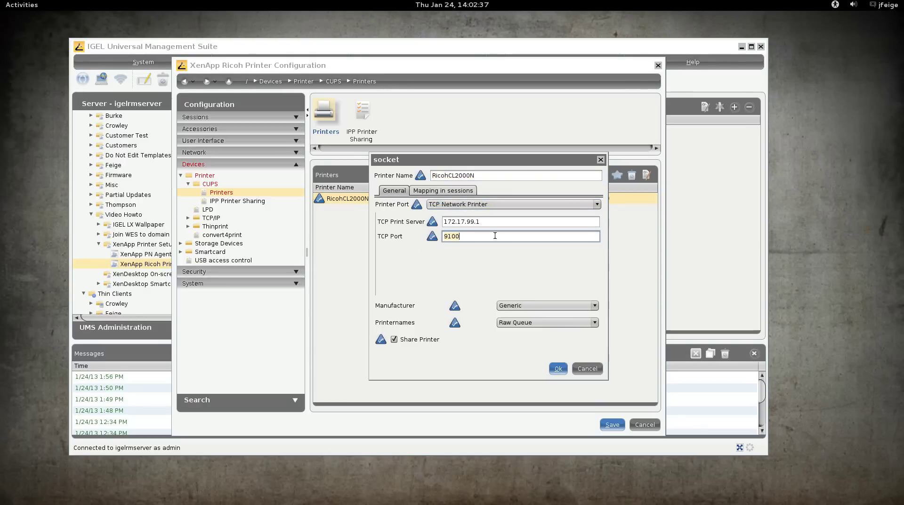
{"action": "left_click", "coordinate": [524, 208]}
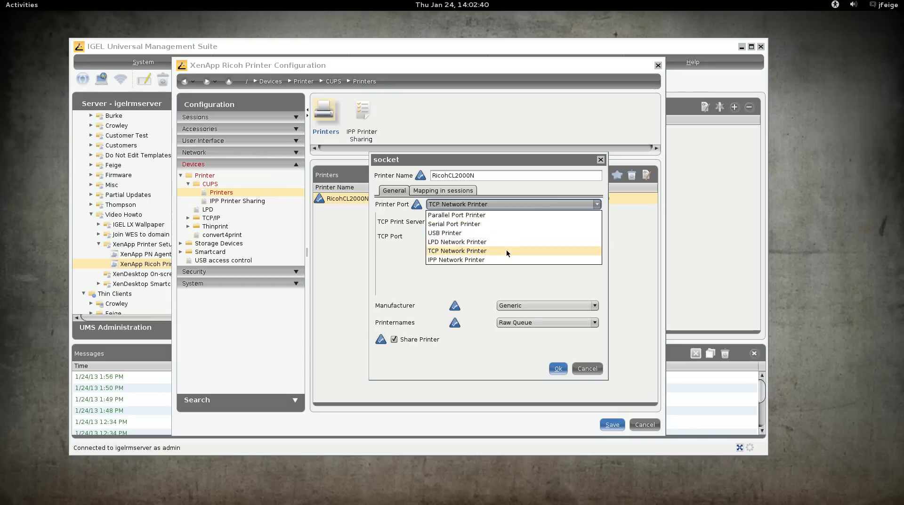
{"action": "left_click", "coordinate": [530, 186]}
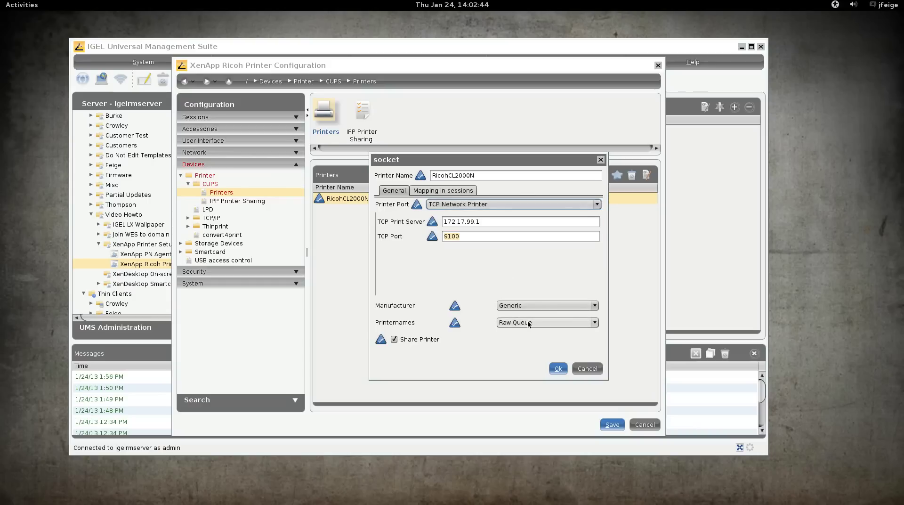
- Switch the Ricoh printer's session mapping to the custom Windows driver name Generic PostScript and accept the printer settings
{"action": "left_click", "coordinate": [444, 191]}
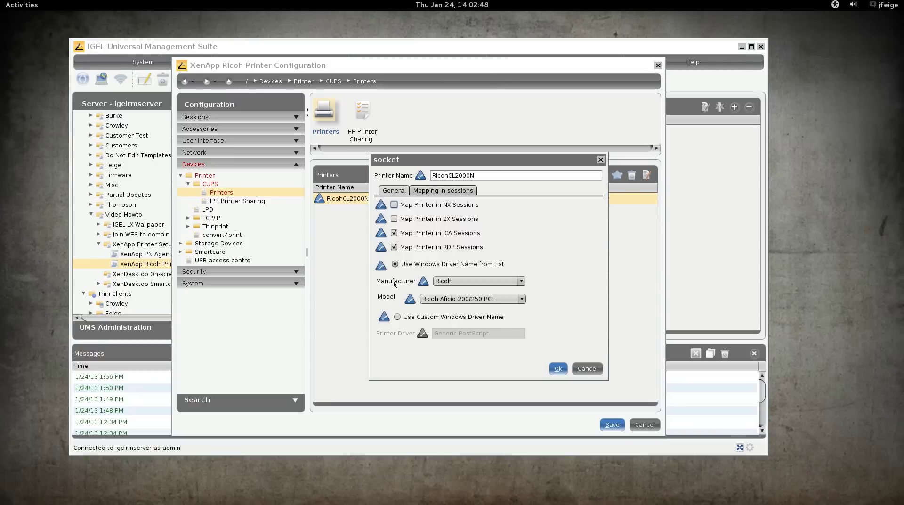
{"action": "left_click", "coordinate": [397, 316]}
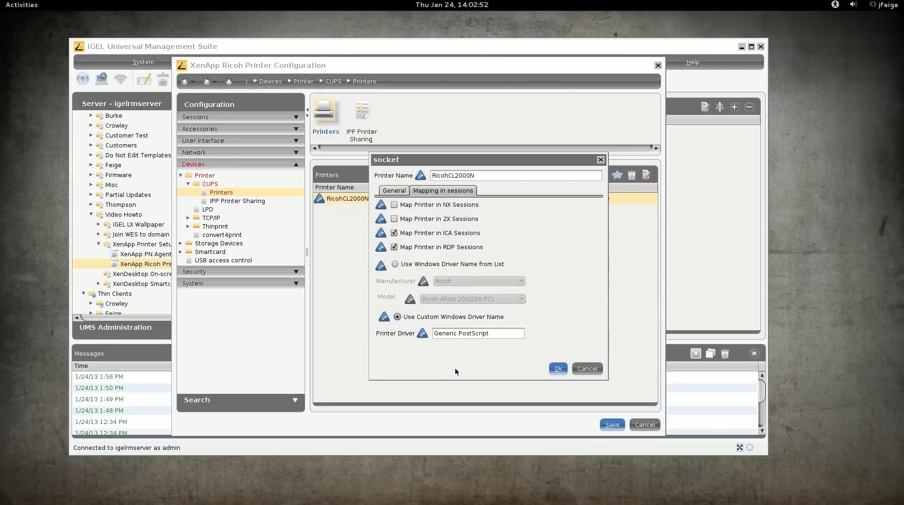
{"action": "left_click", "coordinate": [555, 368]}
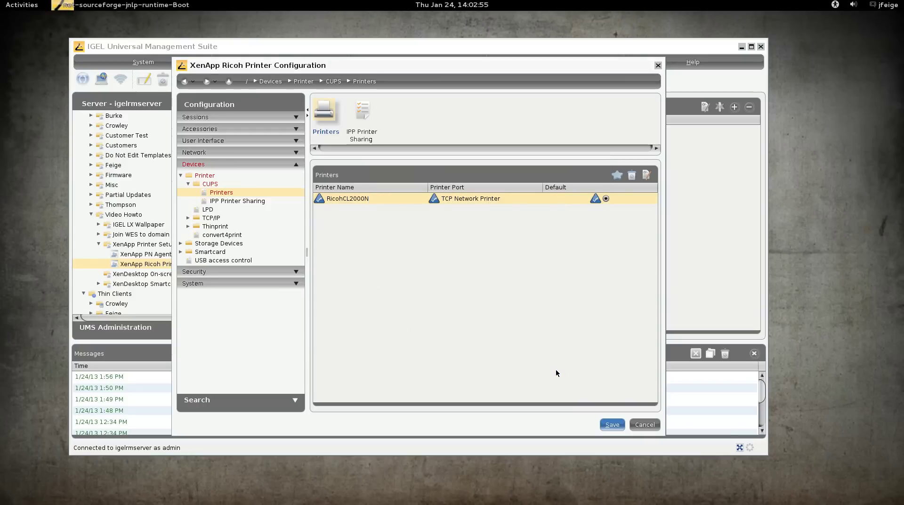
- Save the XenApp Ricoh Printer Configuration profile and switch to the rdesktop session on the XenApp server
{"action": "left_click", "coordinate": [608, 423]}
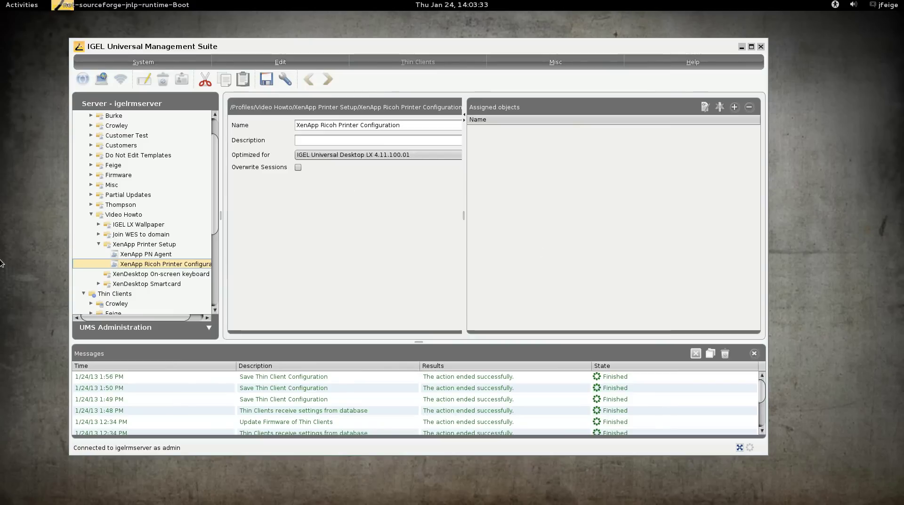
{"action": "mouse_move", "coordinate": [1, 264]}
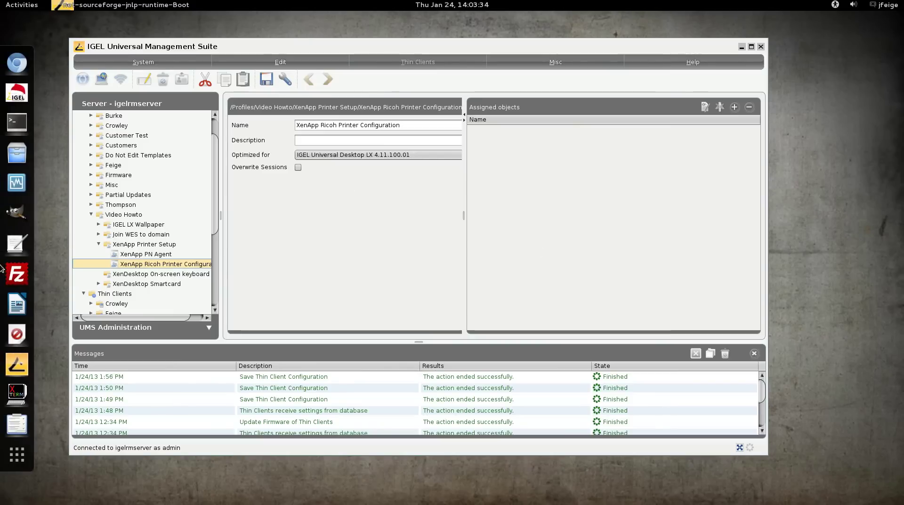
{"action": "left_click", "coordinate": [15, 336]}
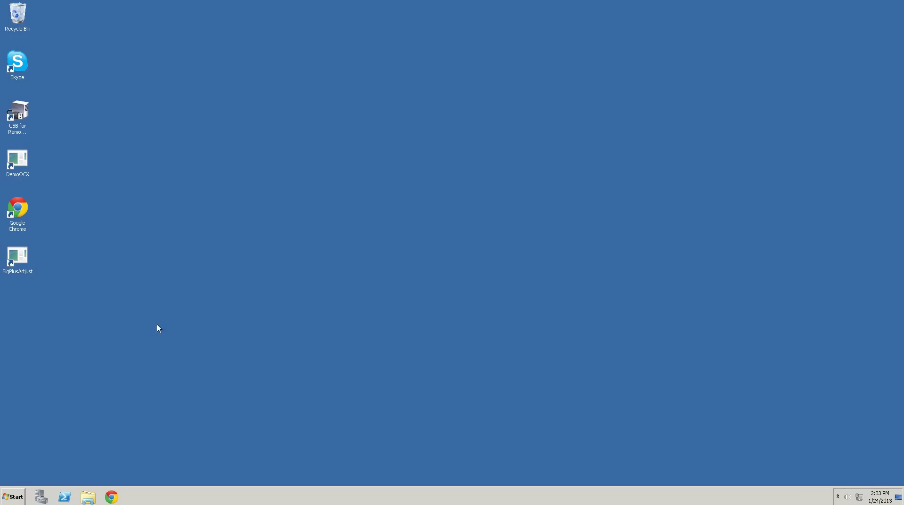
- Run the Ricoh driver's SETUP program from the C:\temp\r33877en\DISK1 folder
{"action": "left_click", "coordinate": [88, 497]}
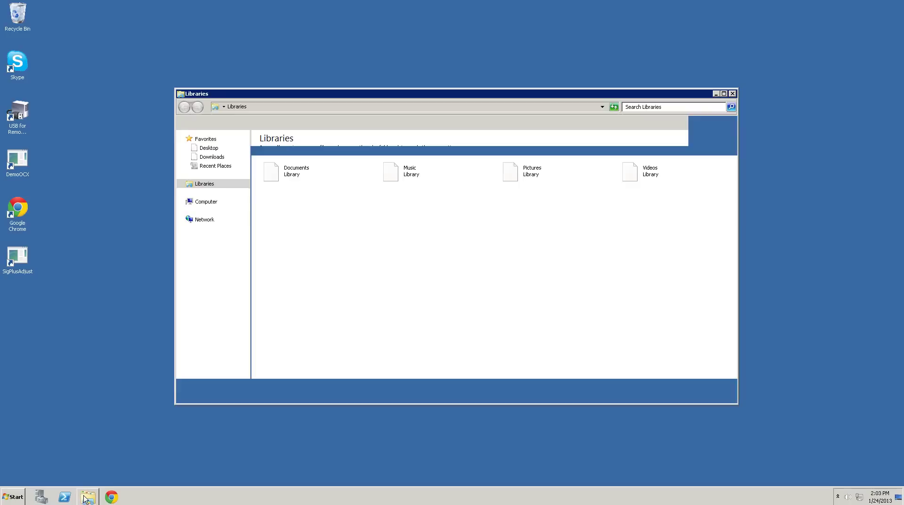
{"action": "left_click", "coordinate": [216, 248]}
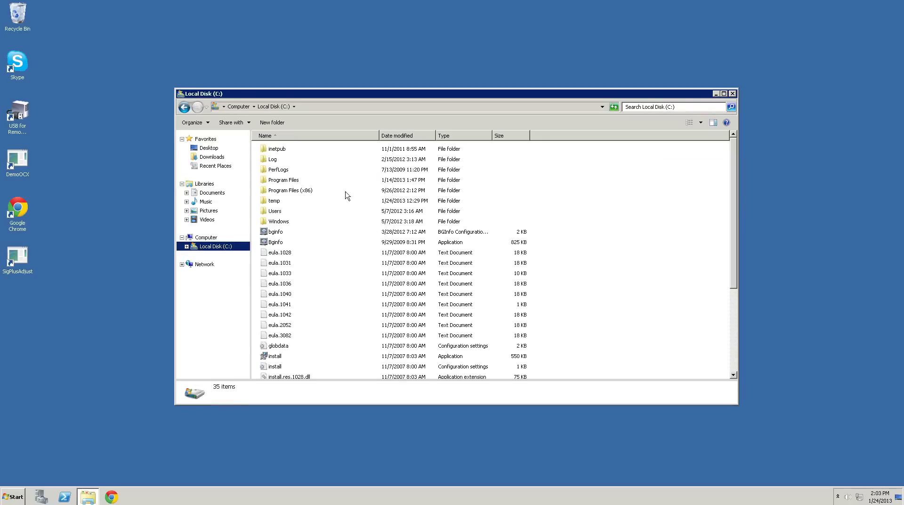
{"action": "double_click", "coordinate": [278, 201]}
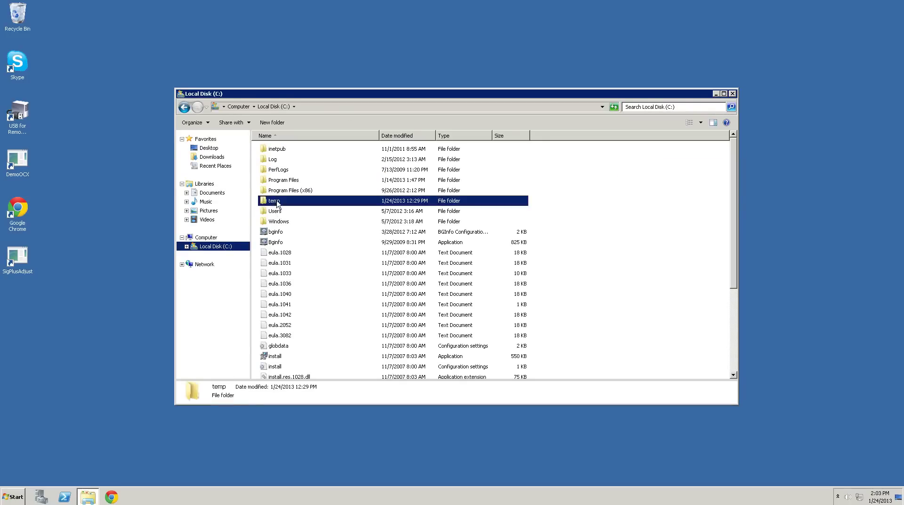
{"action": "double_click", "coordinate": [271, 150]}
{"action": "double_click", "coordinate": [277, 151]}
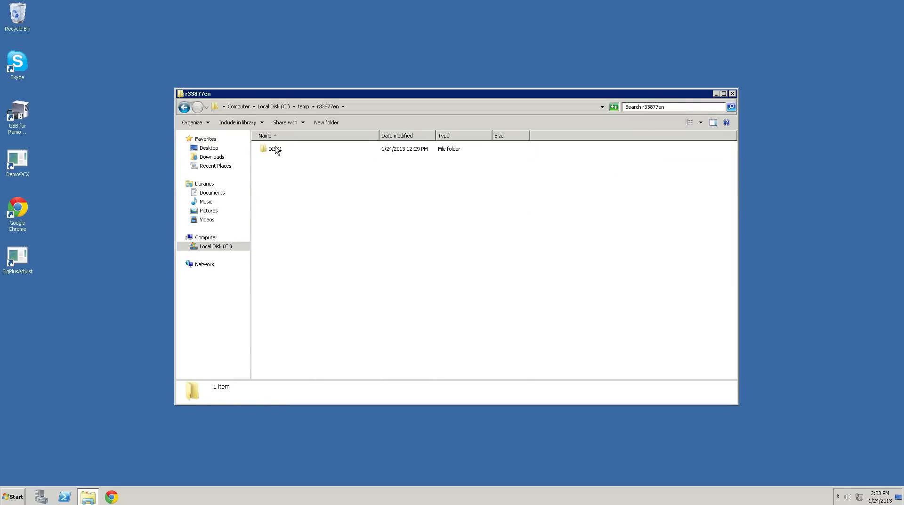
{"action": "double_click", "coordinate": [278, 357]}
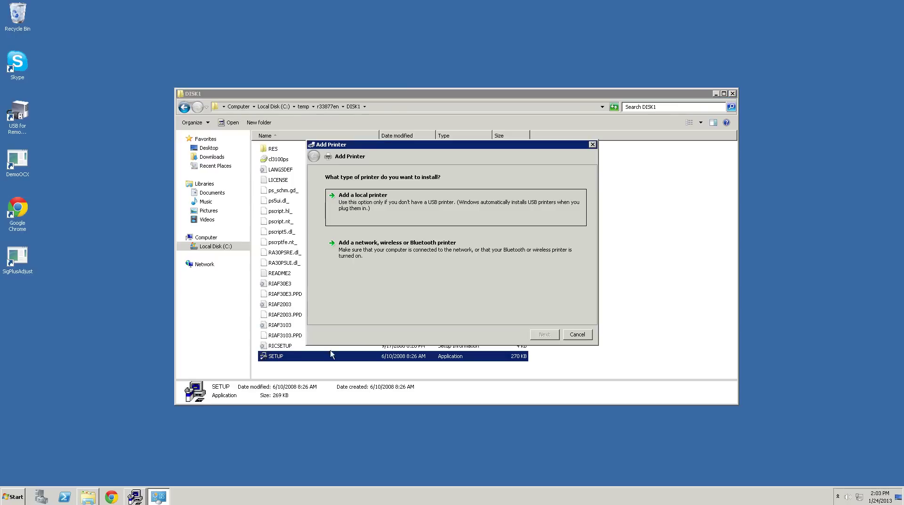
- Choose to add a local printer and assign it an existing printer port
{"action": "left_click", "coordinate": [398, 210]}
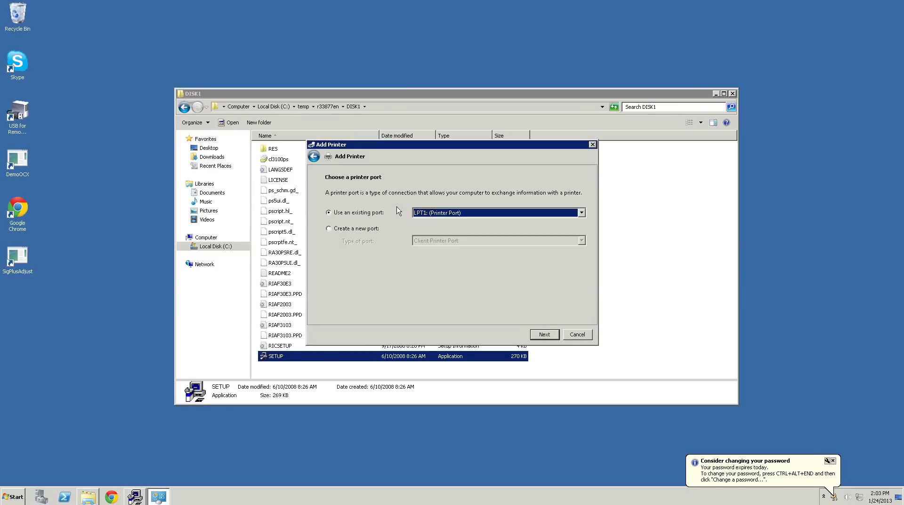
{"action": "left_click", "coordinate": [477, 214]}
{"action": "left_click", "coordinate": [463, 281]}
{"action": "left_click", "coordinate": [552, 335]}
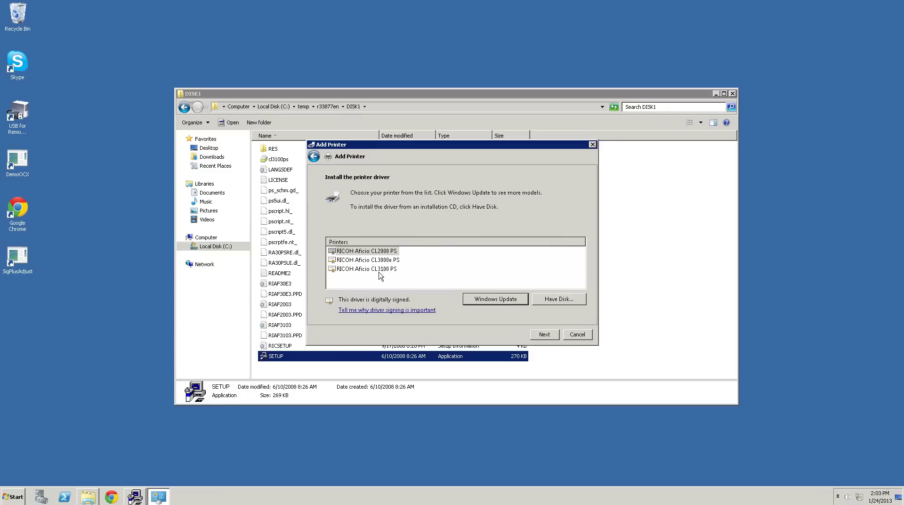
- Install the RICOH Aficio CL2000 PS driver with RICOH Aficio CL2000 PS as the printer name
{"action": "left_click", "coordinate": [382, 252]}
{"action": "left_click", "coordinate": [544, 334]}
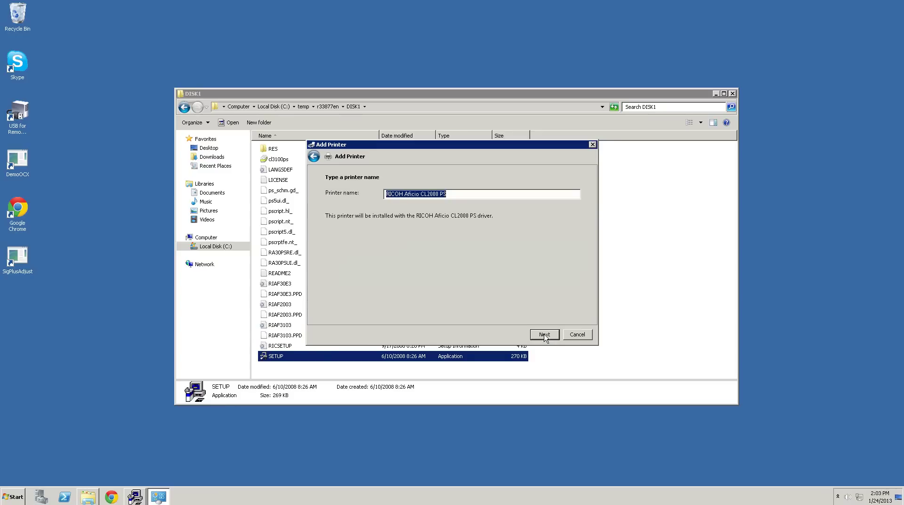
{"action": "left_click", "coordinate": [453, 194]}
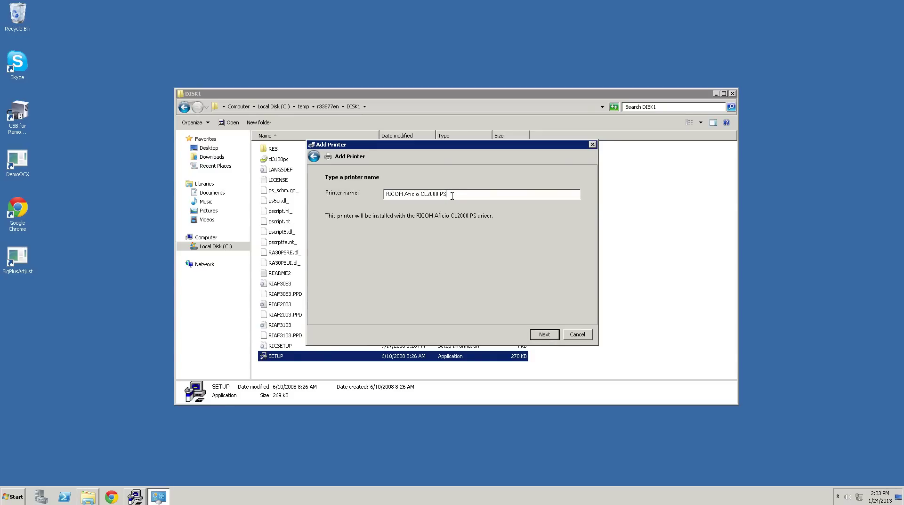
{"action": "left_click", "coordinate": [540, 332]}
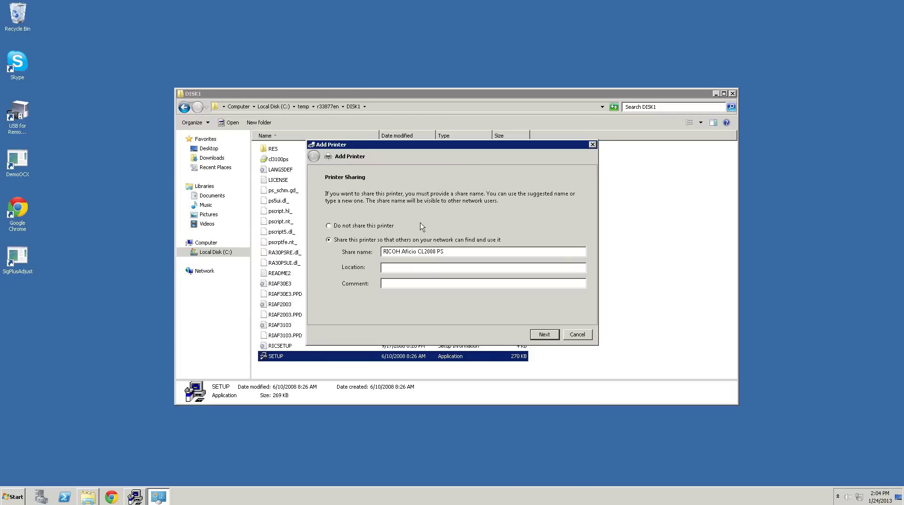
- Leave the new Ricoh printer unshared and finish adding it
{"action": "left_click", "coordinate": [345, 226]}
{"action": "left_click", "coordinate": [542, 332]}
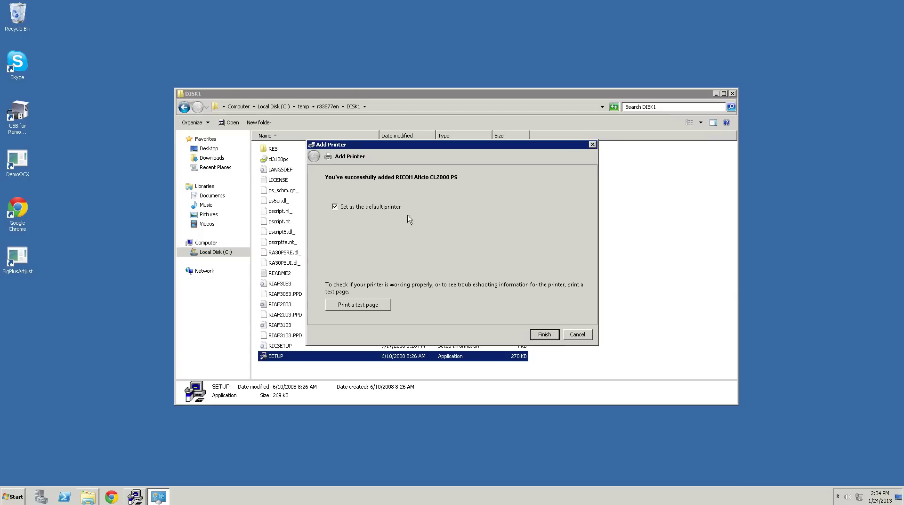
{"action": "left_click", "coordinate": [549, 337]}
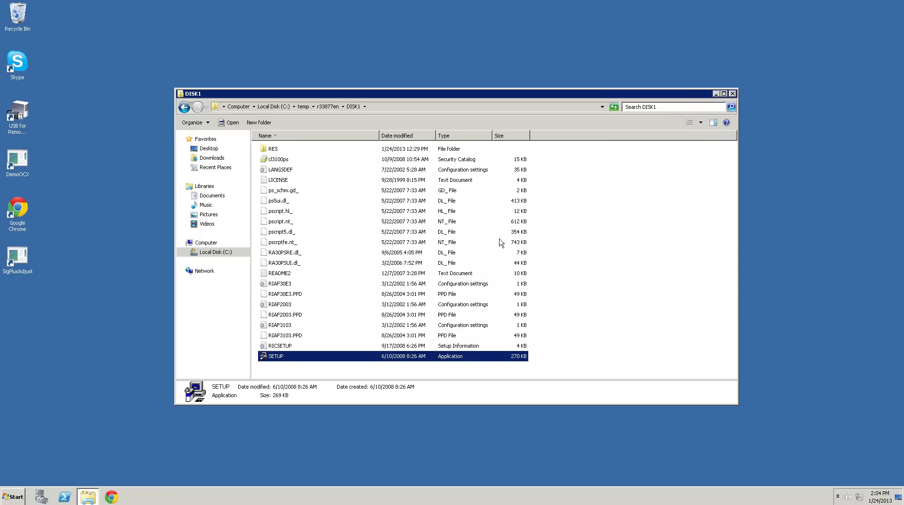
- Close the driver folder window and open the server's Devices and Printers list
{"action": "left_click", "coordinate": [732, 94]}
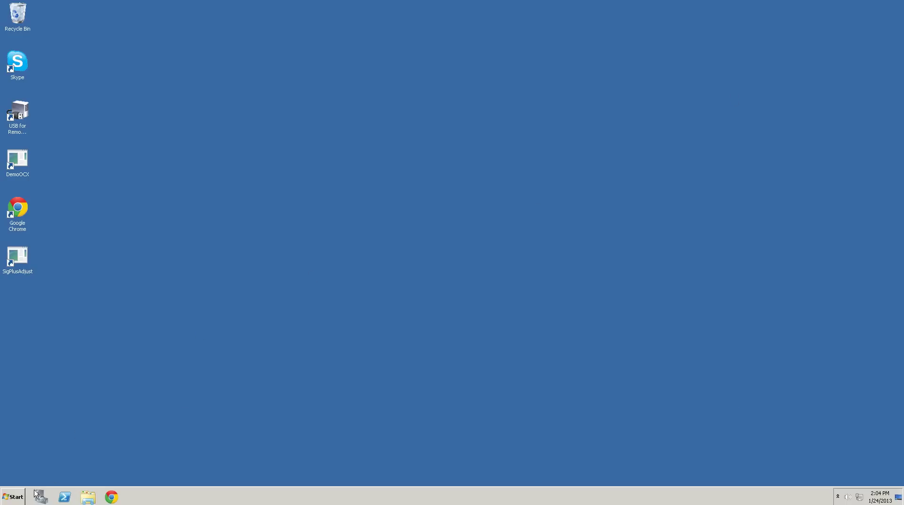
{"action": "left_click", "coordinate": [15, 497]}
{"action": "left_click", "coordinate": [175, 397]}
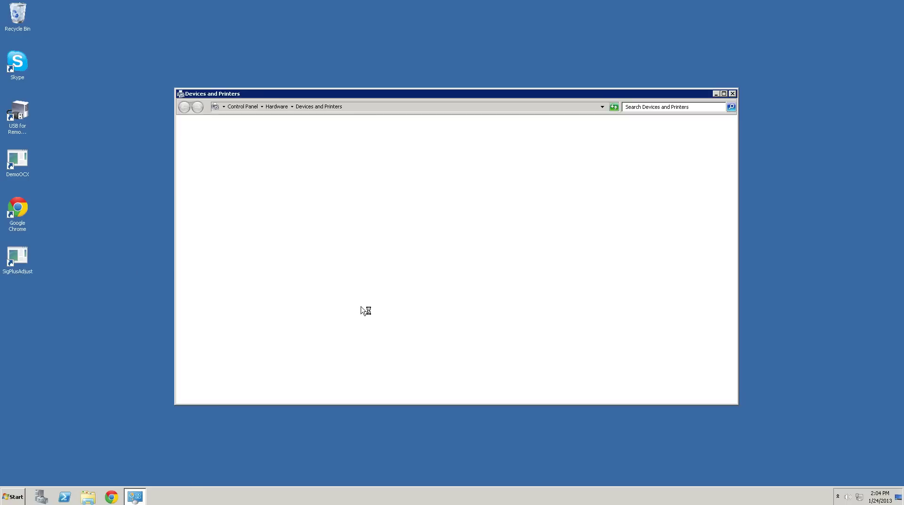
- Examine the general and hardware device properties of the RICOH Aficio CL2000 PS, then close them
{"action": "left_click", "coordinate": [309, 245]}
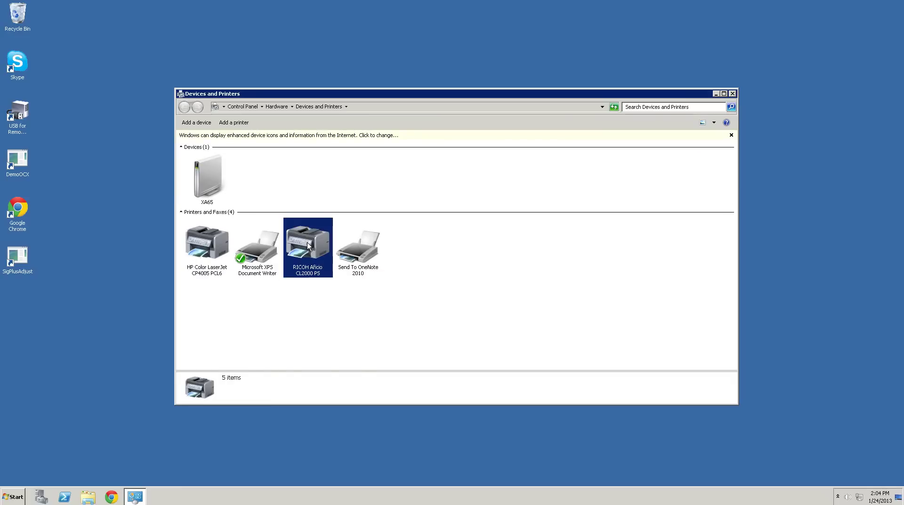
{"action": "right_click", "coordinate": [309, 245]}
{"action": "left_click", "coordinate": [323, 328]}
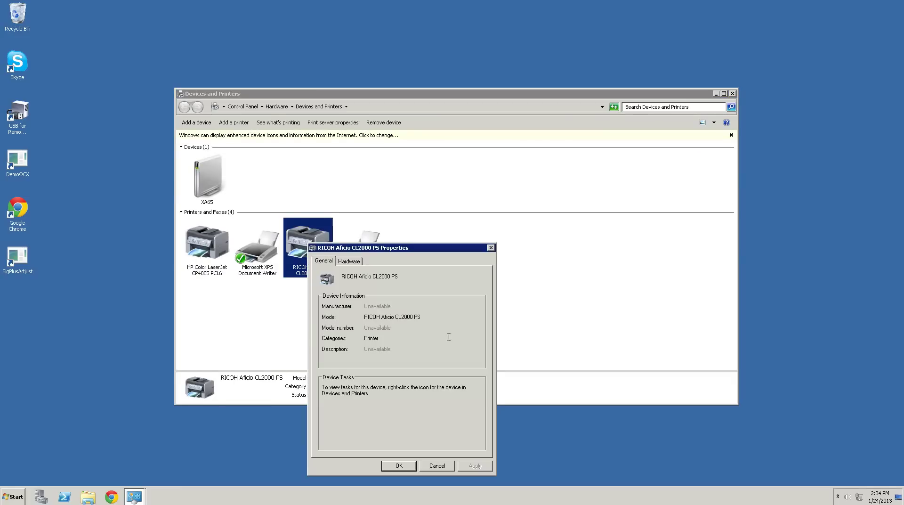
{"action": "left_click", "coordinate": [356, 261]}
{"action": "left_click", "coordinate": [330, 261]}
{"action": "left_click", "coordinate": [434, 465]}
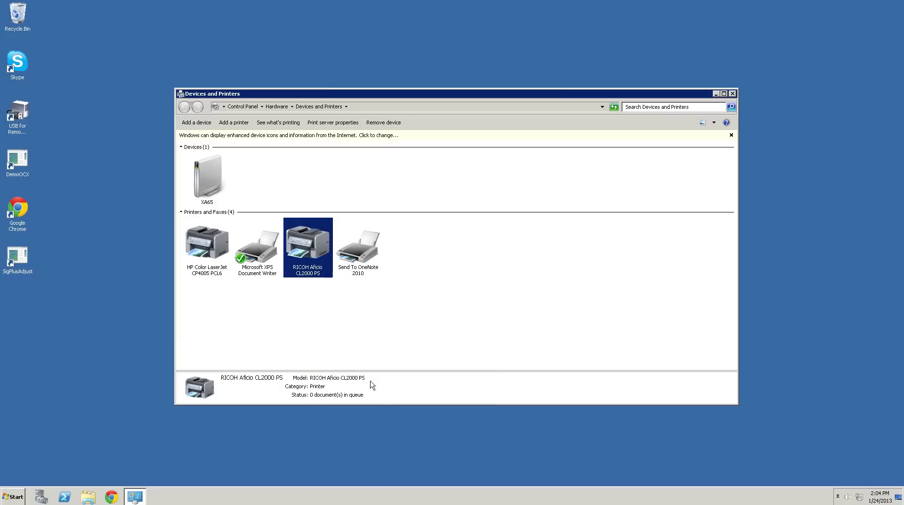
- Open the advanced printer properties of the RICOH Aficio CL2000 PS, where its driver is named
{"action": "right_click", "coordinate": [306, 254]}
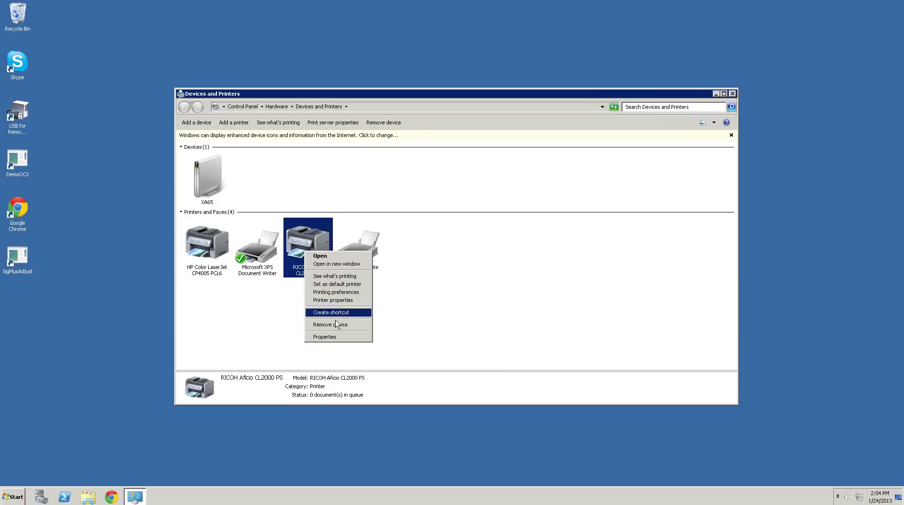
{"action": "left_click", "coordinate": [345, 300]}
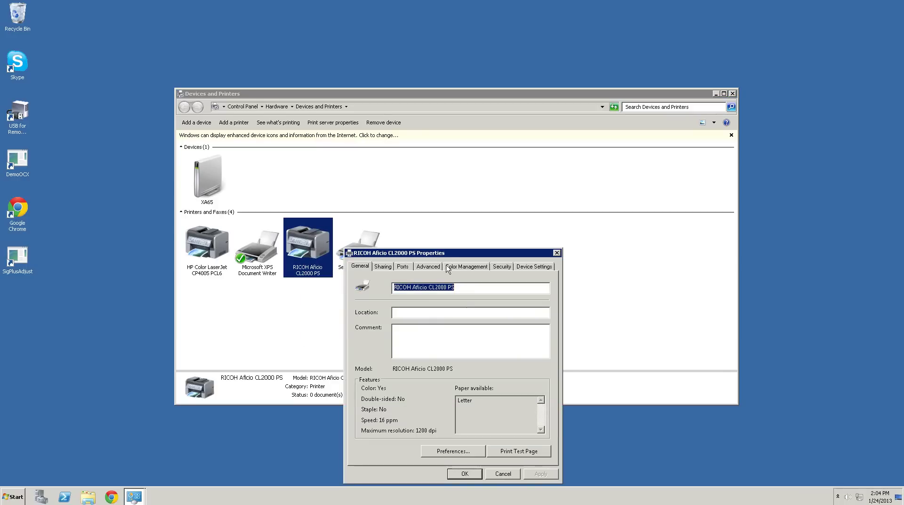
{"action": "left_click", "coordinate": [429, 266]}
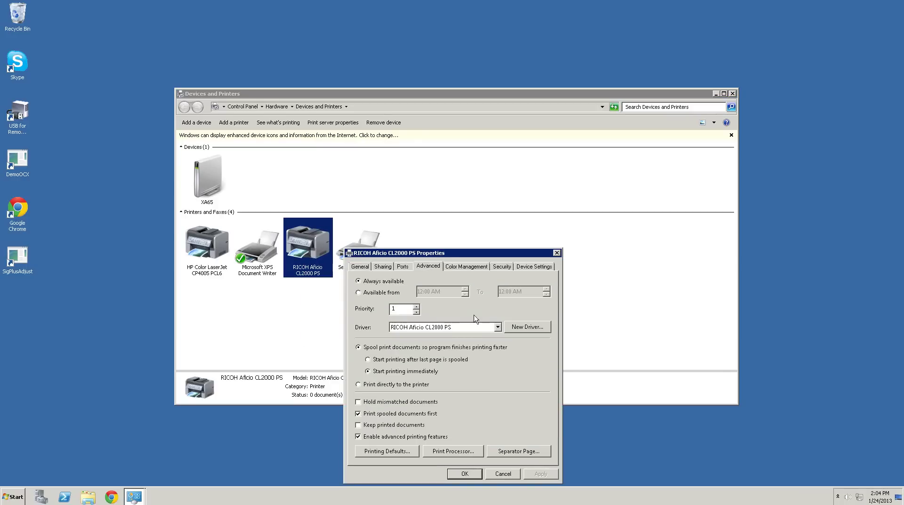
{"action": "key", "text": "ctrl+alt+Return"}
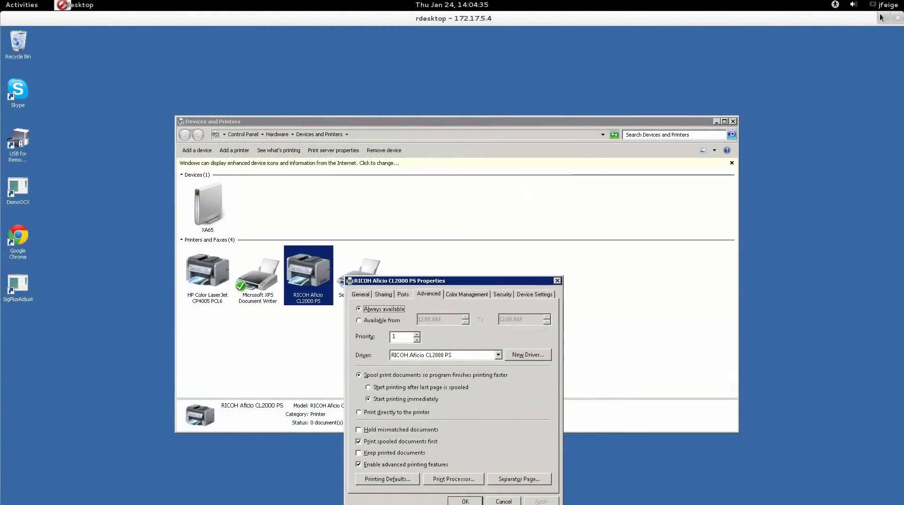
{"action": "left_click", "coordinate": [884, 19]}
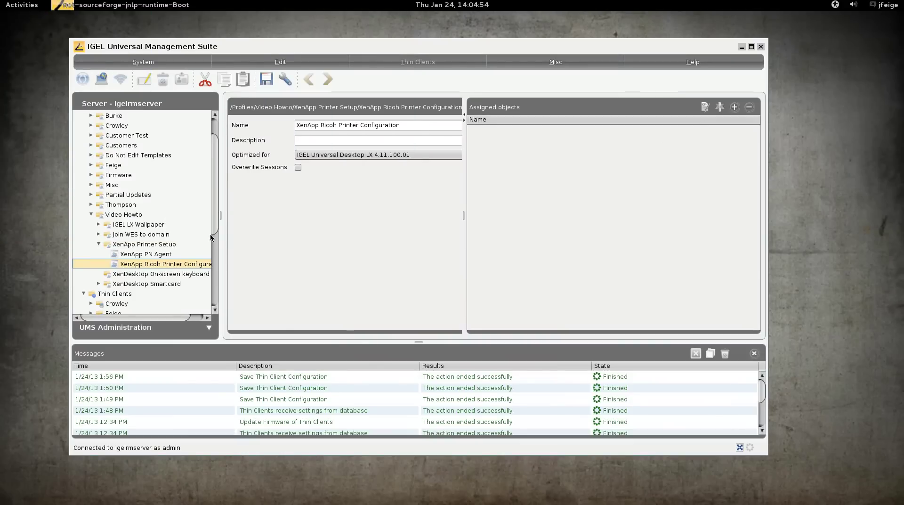
{"action": "mouse_move", "coordinate": [2, 349]}
{"action": "left_click", "coordinate": [19, 335]}
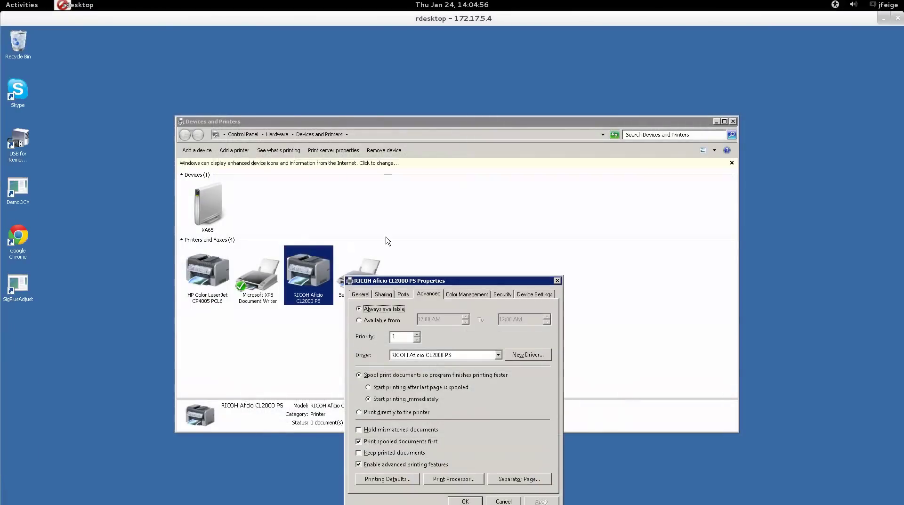
{"action": "key", "text": "ctrl+alt+Return"}
- Review the installed driver names, keep RICOH Aficio CL2000 PS as the printer's driver, and log off the server
{"action": "left_click", "coordinate": [465, 329]}
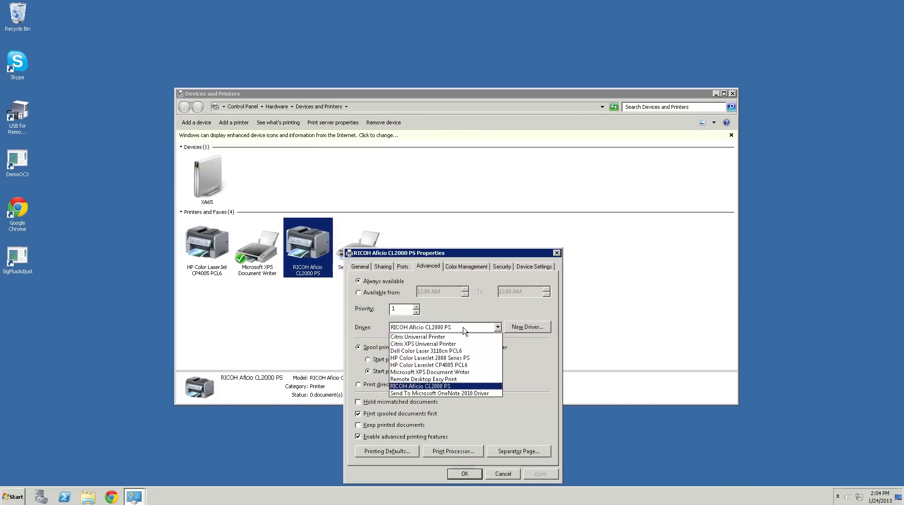
{"action": "left_click", "coordinate": [461, 386]}
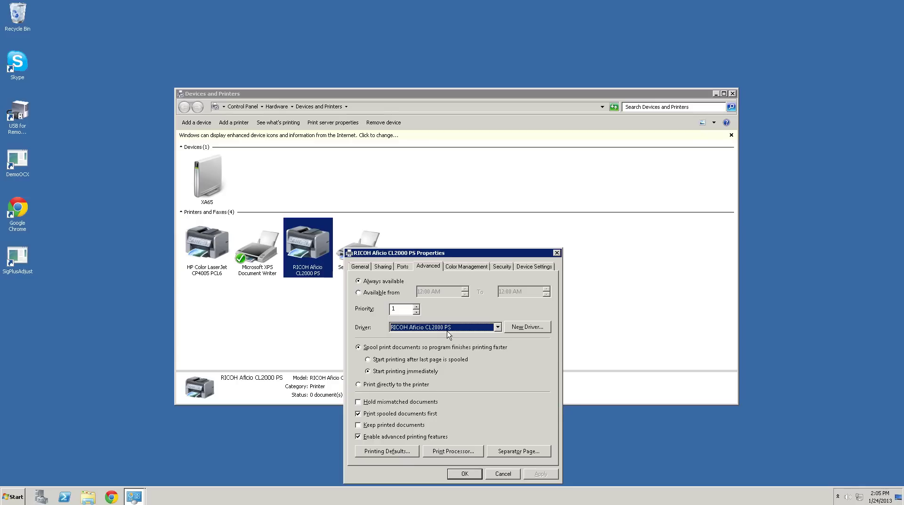
{"action": "left_click", "coordinate": [475, 473]}
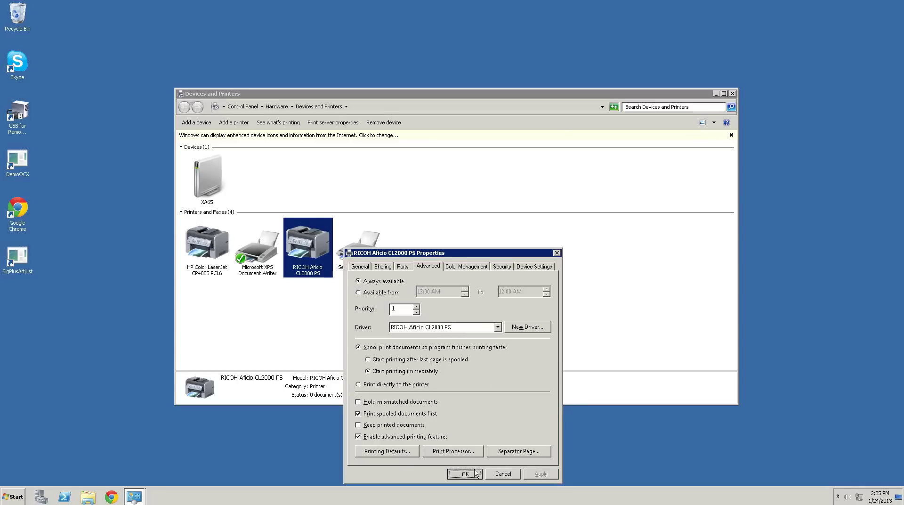
{"action": "left_click", "coordinate": [21, 497]}
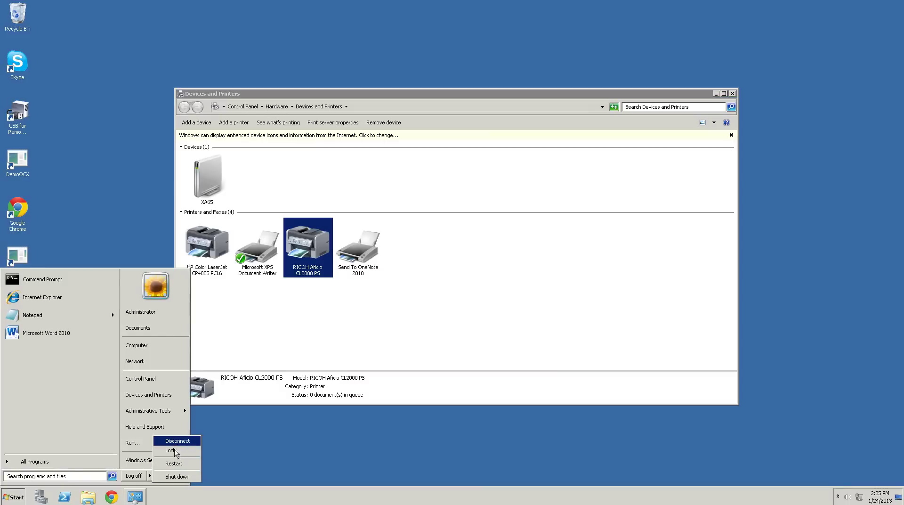
{"action": "left_click", "coordinate": [136, 478]}
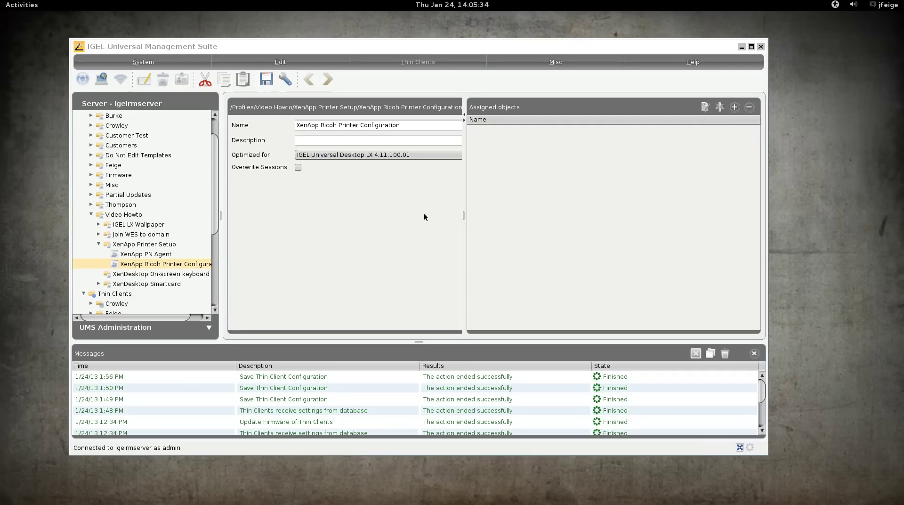
- Reopen the XenApp Ricoh Printer Configuration profile and open its RicohCL2000N CUPS printer entry for editing
{"action": "double_click", "coordinate": [157, 265]}
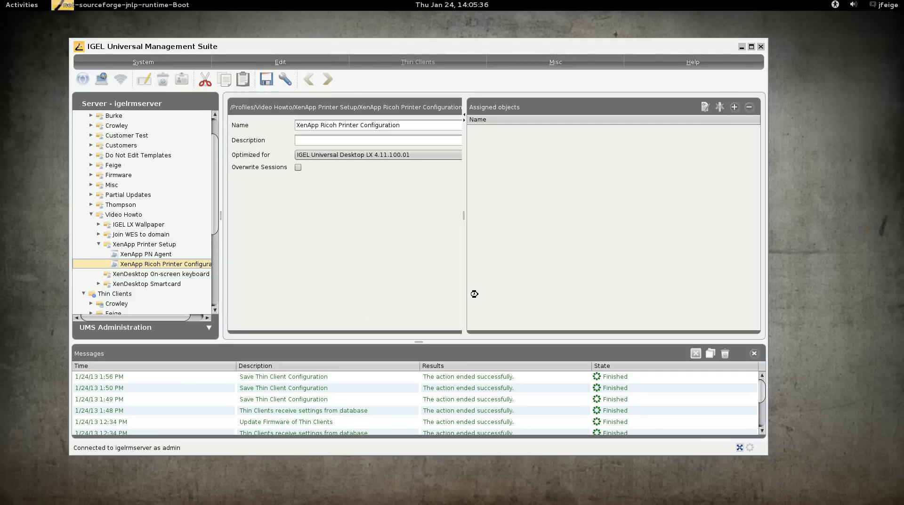
{"action": "left_click", "coordinate": [209, 164]}
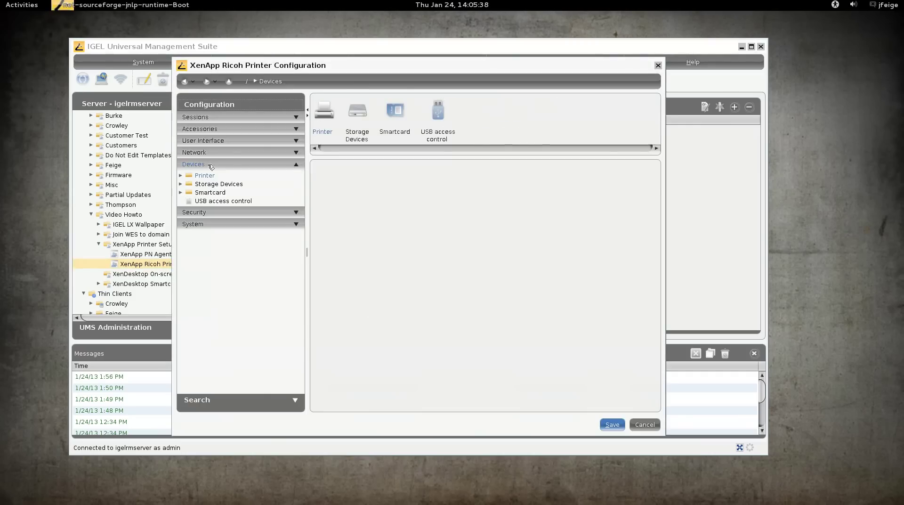
{"action": "double_click", "coordinate": [207, 175]}
{"action": "double_click", "coordinate": [210, 184]}
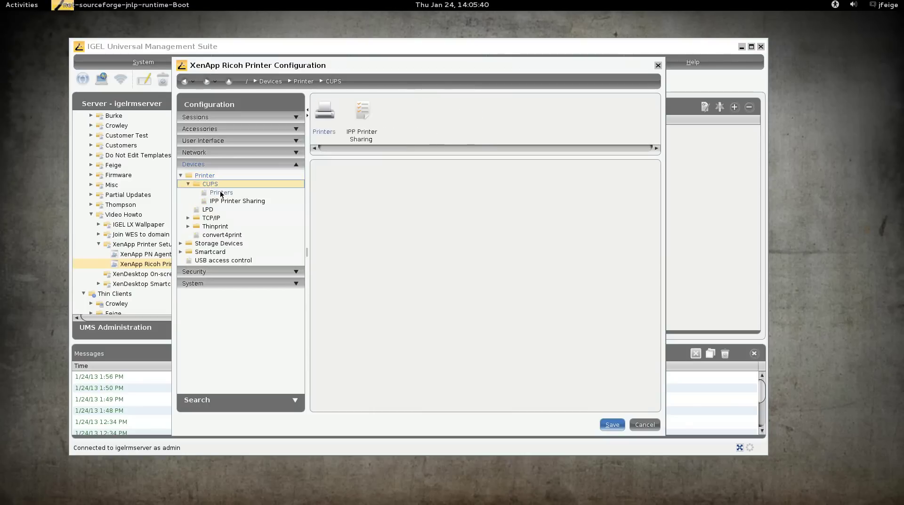
{"action": "left_click", "coordinate": [219, 190]}
{"action": "double_click", "coordinate": [506, 199]}
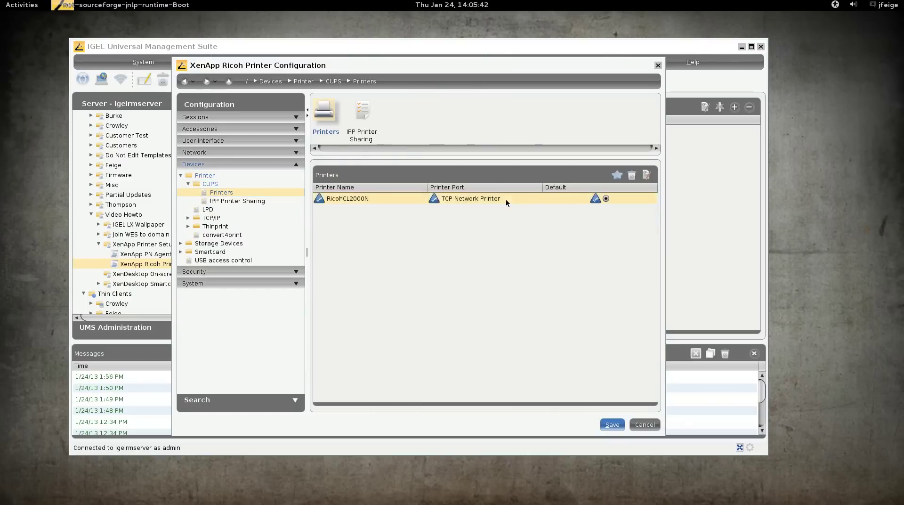
- Open the printer's session mapping settings and check the Windows driver name list for the Ricoh manufacturer and its models
{"action": "left_click", "coordinate": [388, 170]}
{"action": "left_click", "coordinate": [385, 313]}
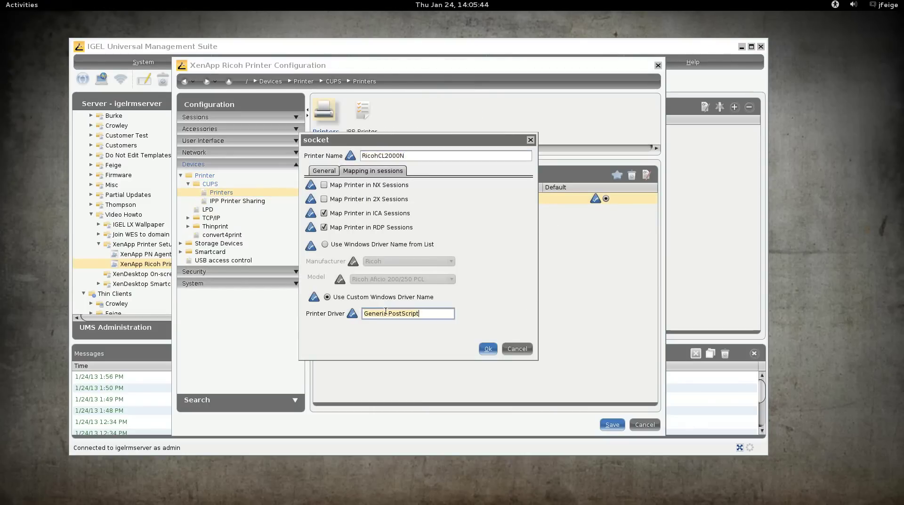
{"action": "left_click", "coordinate": [325, 243]}
{"action": "left_click", "coordinate": [398, 279]}
{"action": "left_click", "coordinate": [397, 280]}
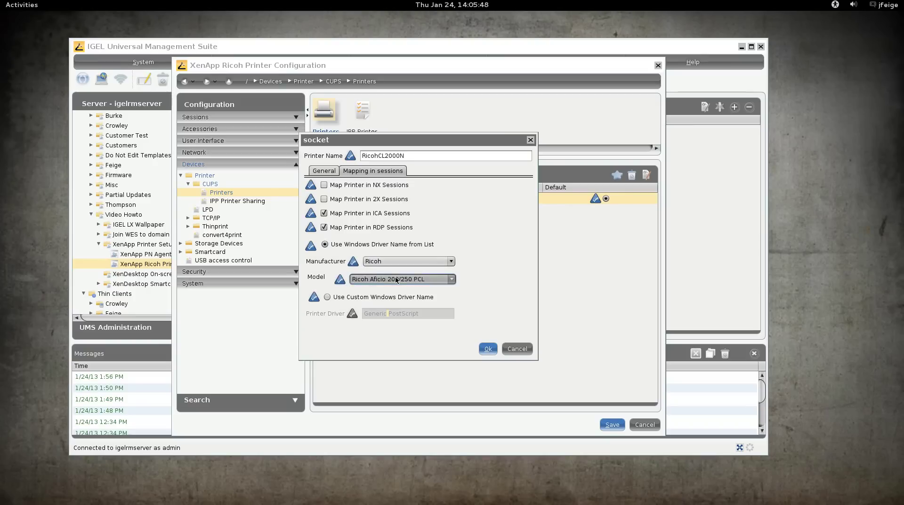
- Use the custom Windows driver name RICOH Aficio CL2000 PS for the printer, confirm the entry and save the profile
{"action": "left_click", "coordinate": [344, 296]}
{"action": "left_click", "coordinate": [378, 315]}
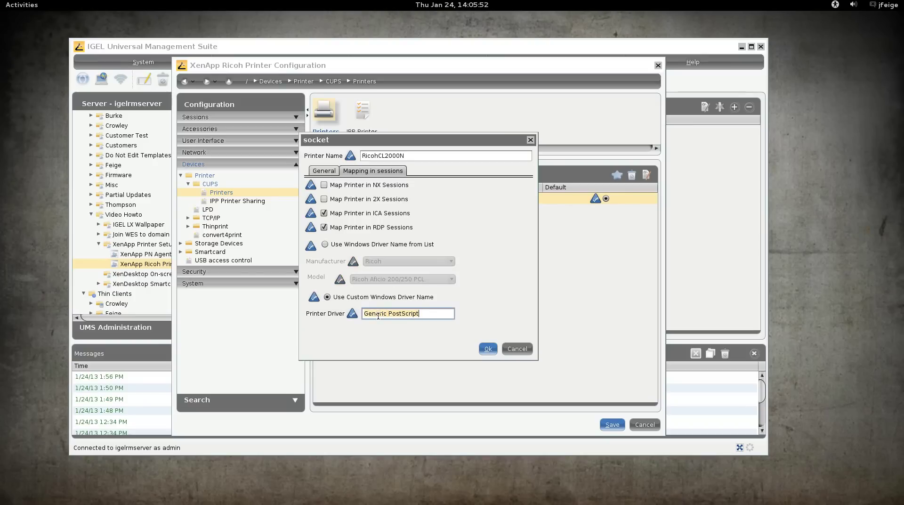
{"action": "key", "text": "ctrl+a"}
{"action": "type", "text": "RICOH"}
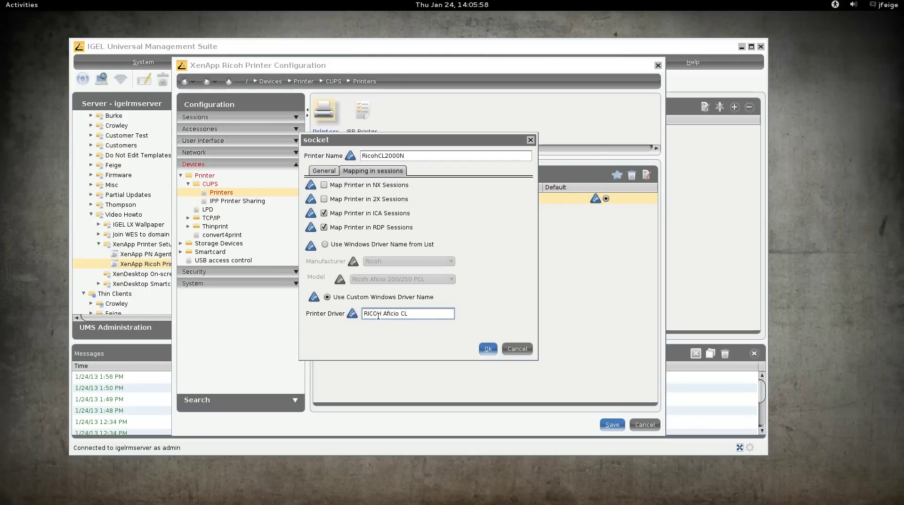
{"action": "type", "text": "Aficio CL2000 PS"}
{"action": "left_click", "coordinate": [480, 349]}
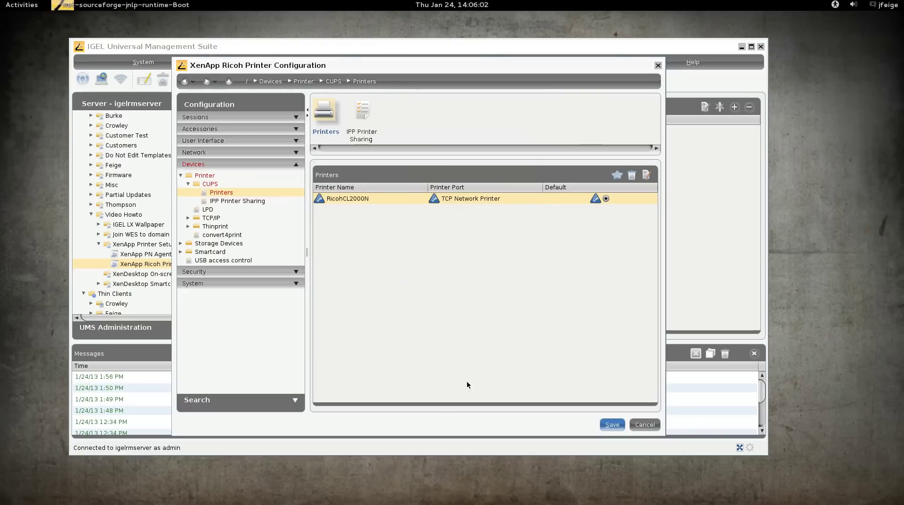
{"action": "left_click", "coordinate": [609, 423]}
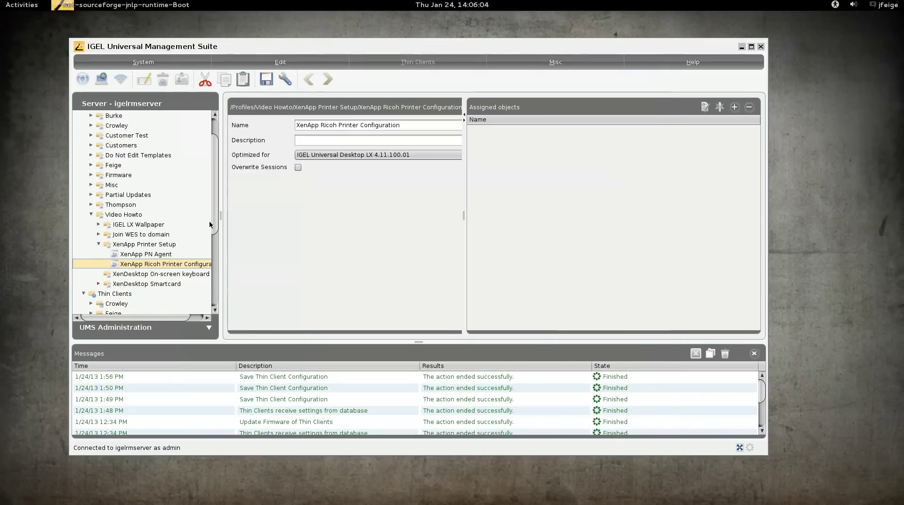
- Remove the directly assigned profiles Linux RDSH RemoteFX test and UDLX 4.11.100 from the thin client in Video Howto/LX
{"action": "left_click_drag", "start_coordinate": [214, 210], "coordinate": [219, 252]}
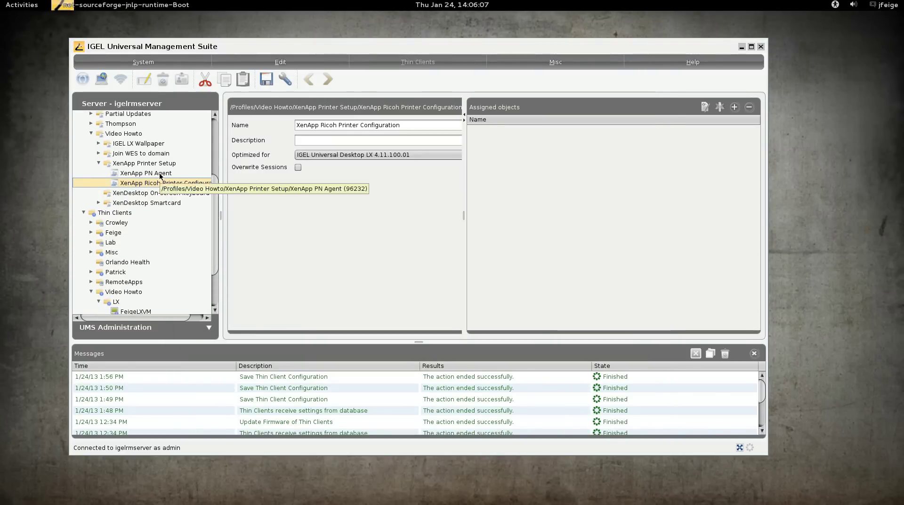
{"action": "left_click_drag", "start_coordinate": [216, 194], "coordinate": [219, 230]}
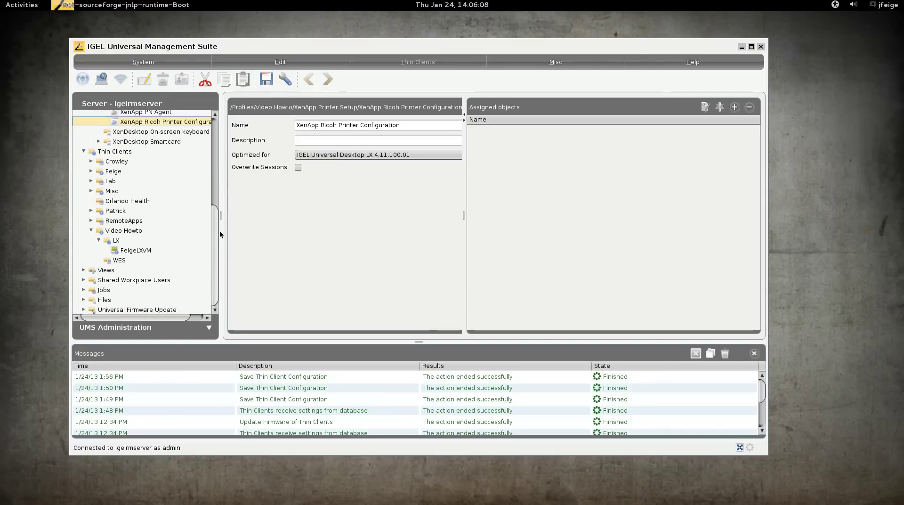
{"action": "left_click", "coordinate": [131, 251]}
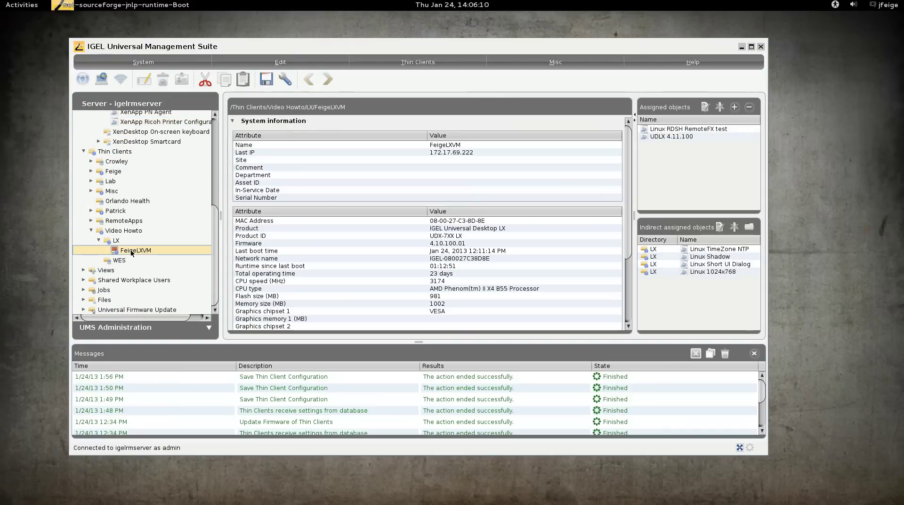
{"action": "left_click", "coordinate": [708, 129]}
{"action": "left_click", "coordinate": [749, 106]}
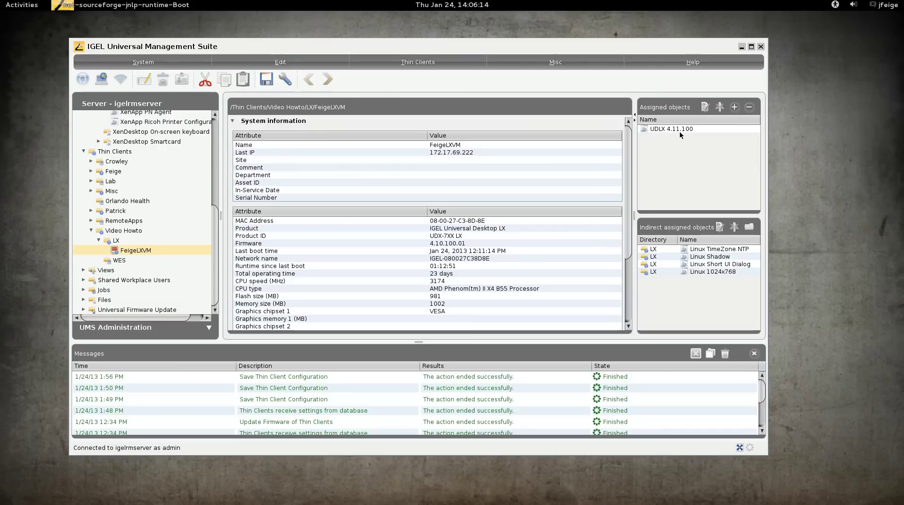
{"action": "left_click", "coordinate": [749, 107]}
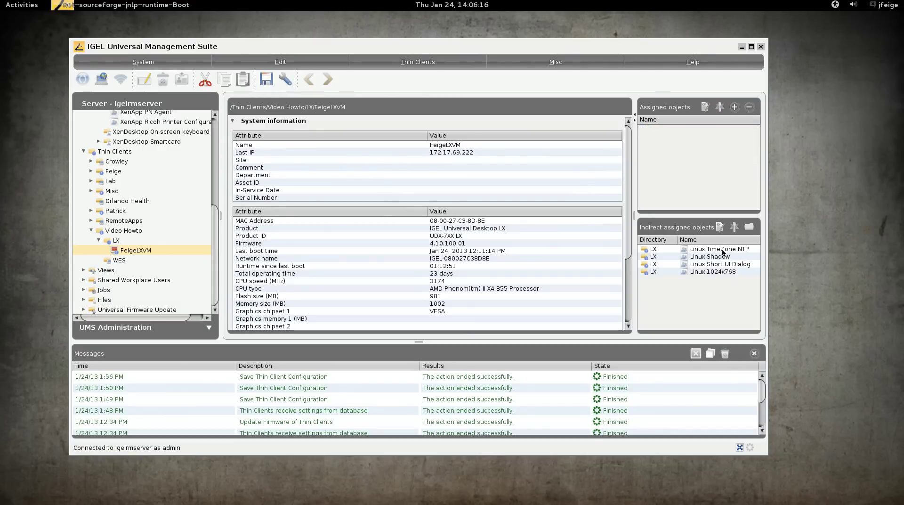
- Assign the XenApp PN Agent and XenApp Ricoh Printer Configuration profiles from Video Howto/XenApp Printer Setup to the thin client
{"action": "right_click", "coordinate": [138, 251]}
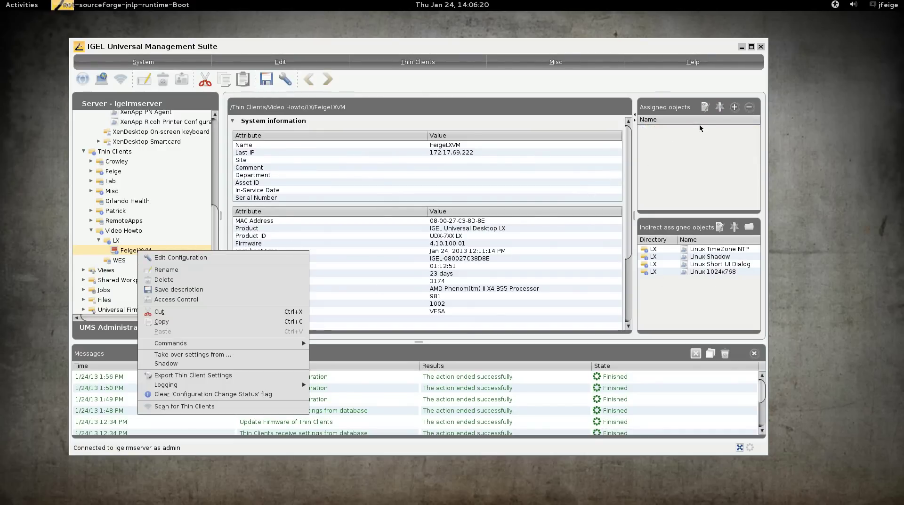
{"action": "left_click", "coordinate": [733, 106]}
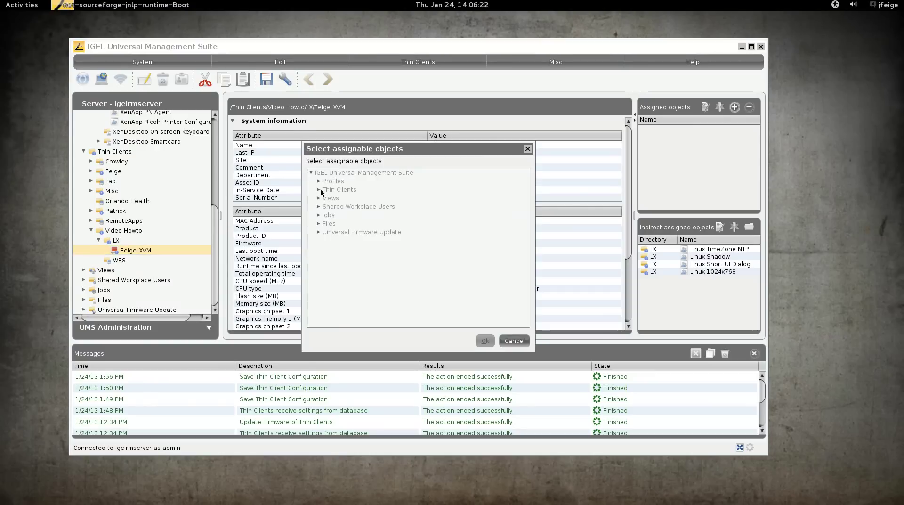
{"action": "left_click", "coordinate": [318, 181]}
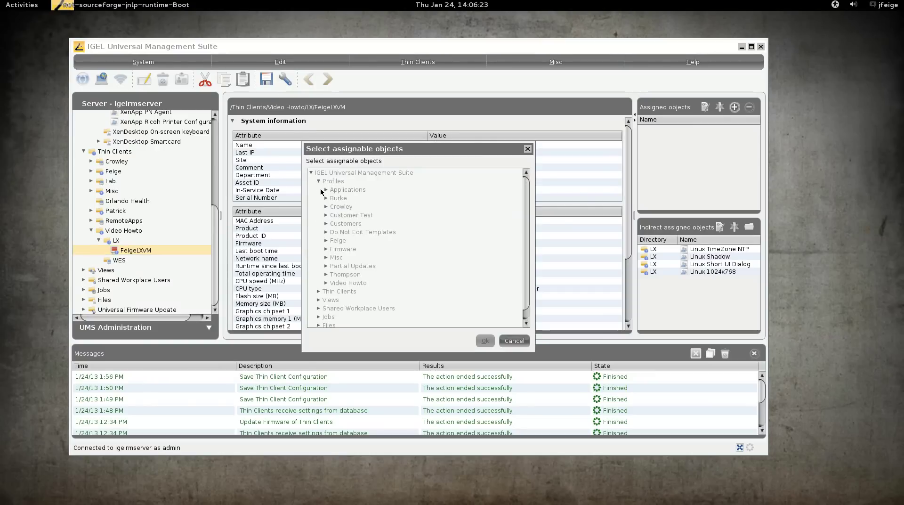
{"action": "left_click", "coordinate": [326, 283]}
{"action": "left_click", "coordinate": [334, 308]}
{"action": "left_click", "coordinate": [368, 314]}
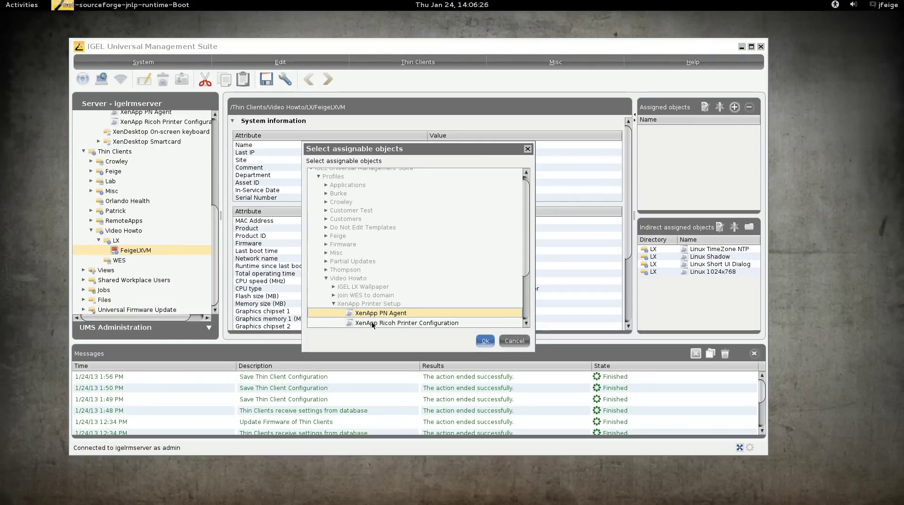
{"action": "left_click", "coordinate": [372, 323], "text": "ctrl"}
{"action": "left_click", "coordinate": [485, 341]}
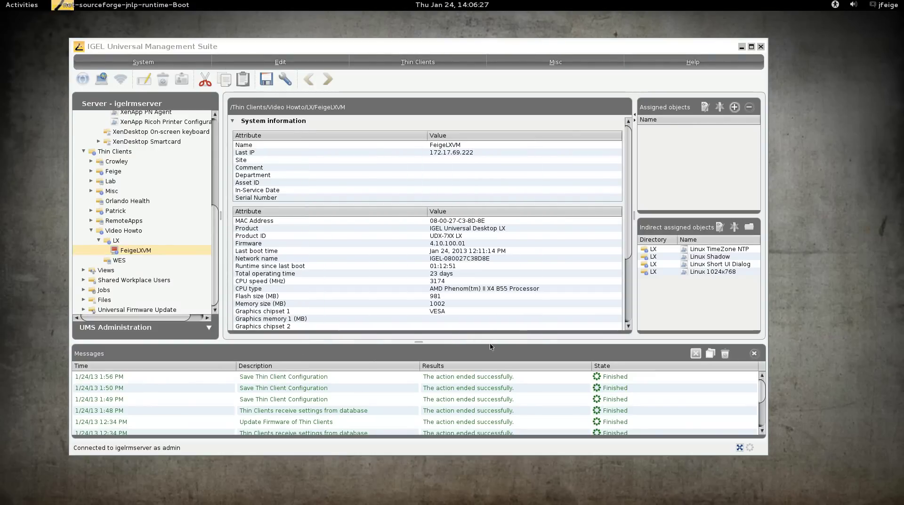
- Switch to Oracle VM VirtualBox, start the UDLX virtual machine and minimize its windows to return to the management suite
{"action": "right_click", "coordinate": [150, 252]}
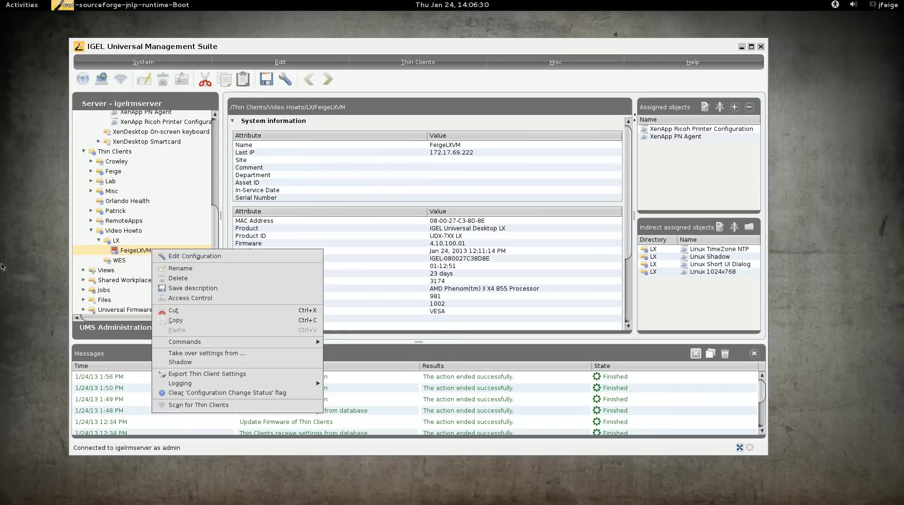
{"action": "left_click", "coordinate": [25, 259]}
{"action": "right_click", "coordinate": [15, 197]}
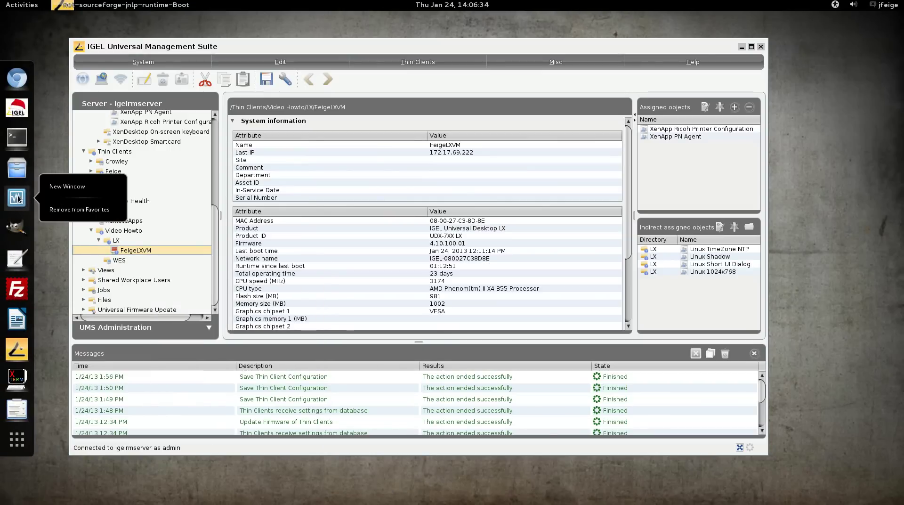
{"action": "left_click", "coordinate": [66, 186]}
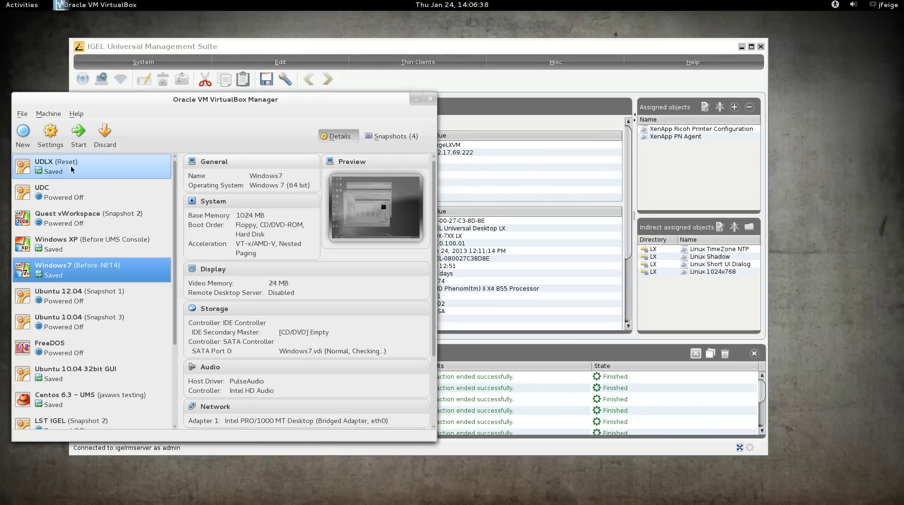
{"action": "double_click", "coordinate": [70, 165]}
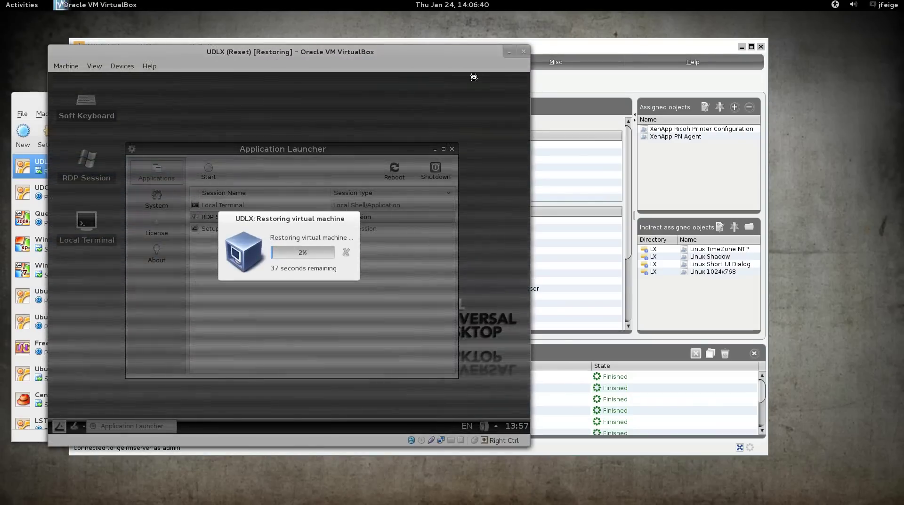
{"action": "left_click", "coordinate": [44, 105]}
{"action": "left_click", "coordinate": [412, 97]}
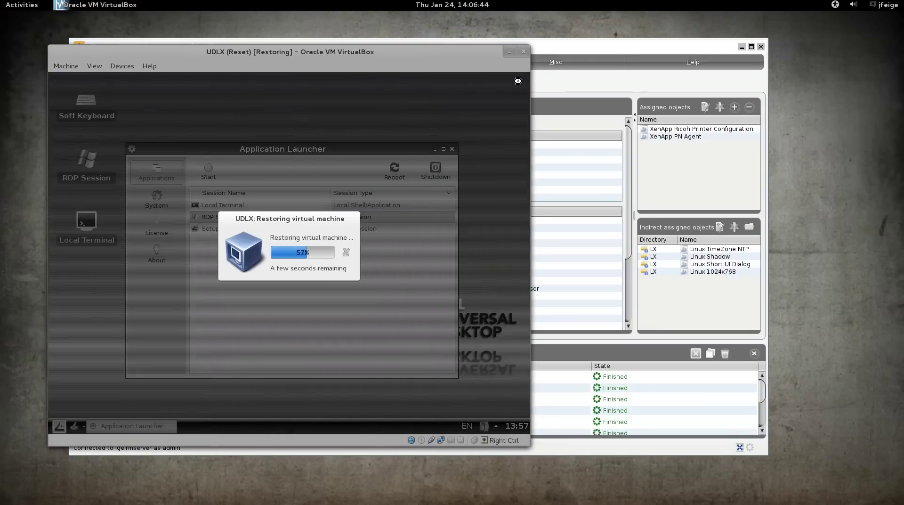
{"action": "left_click", "coordinate": [510, 49]}
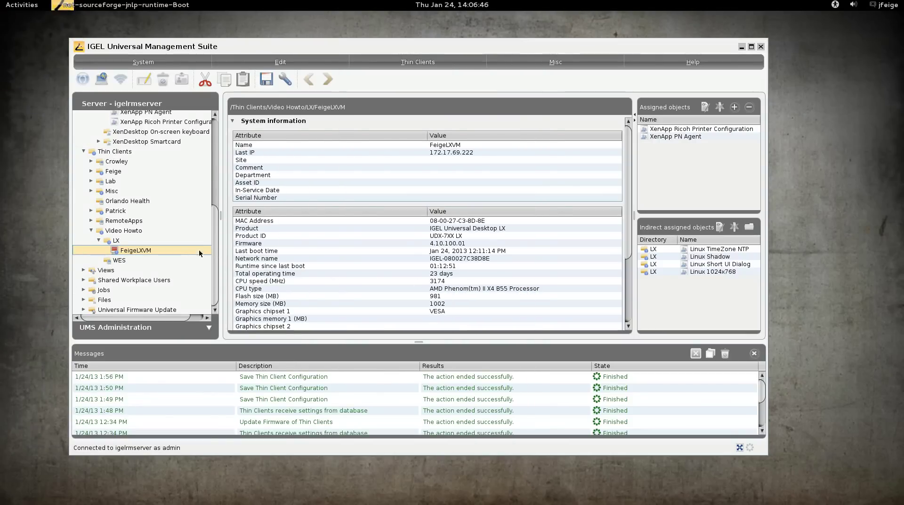
- Send the UMS settings to the thin client in Video Howto/LX and confirm the transfer
{"action": "right_click", "coordinate": [137, 250]}
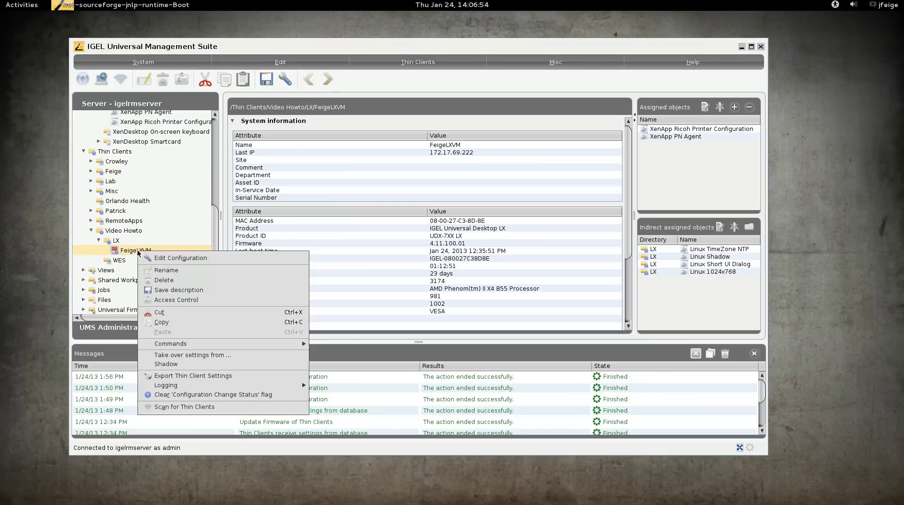
{"action": "mouse_move", "coordinate": [197, 346]}
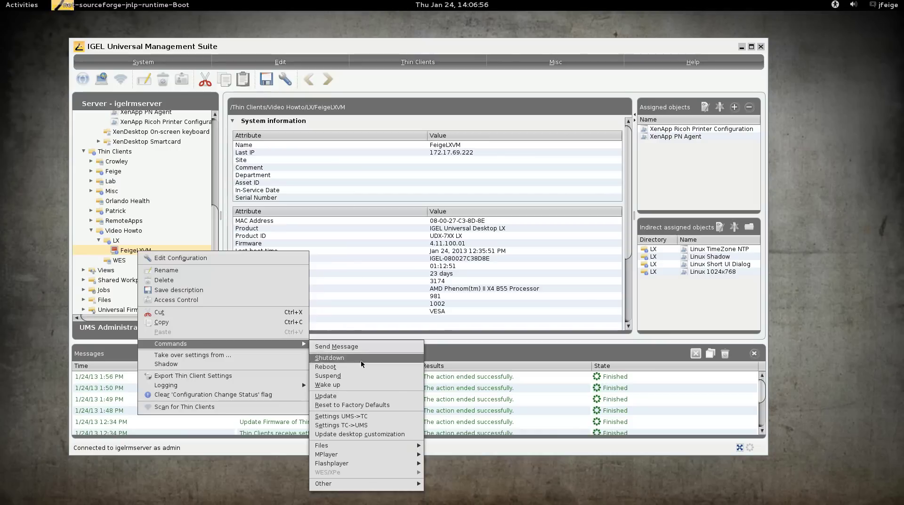
{"action": "left_click", "coordinate": [357, 416]}
{"action": "left_click", "coordinate": [439, 297]}
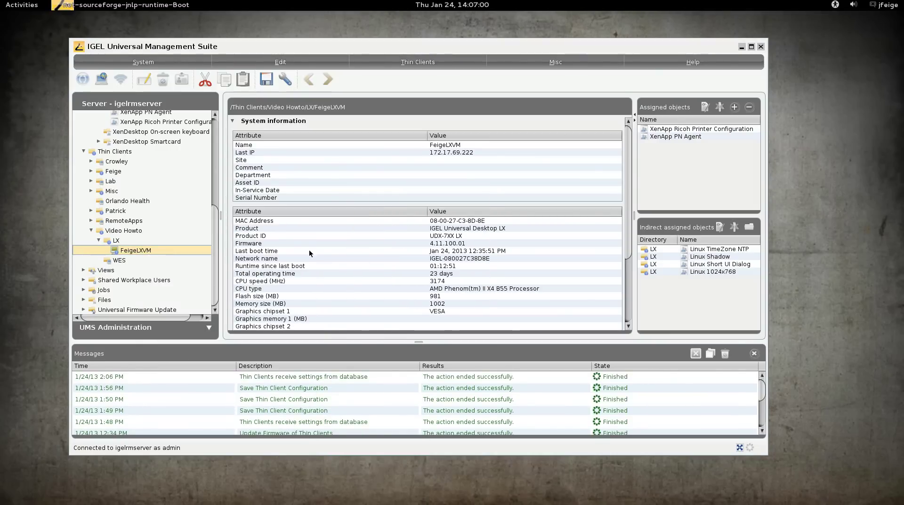
- Shadow the thin client in the IGEL VNC Viewer and move the viewer window fully into view
{"action": "right_click", "coordinate": [166, 249]}
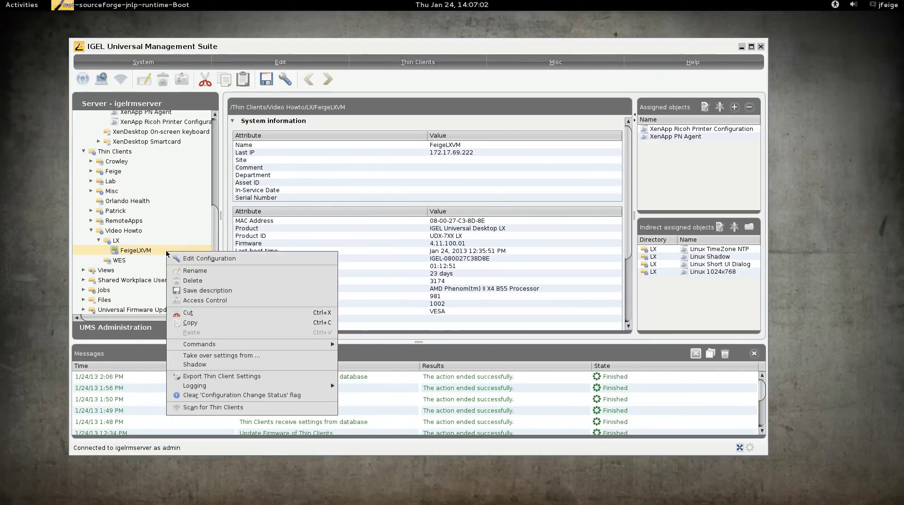
{"action": "left_click", "coordinate": [208, 367]}
{"action": "left_click", "coordinate": [509, 268]}
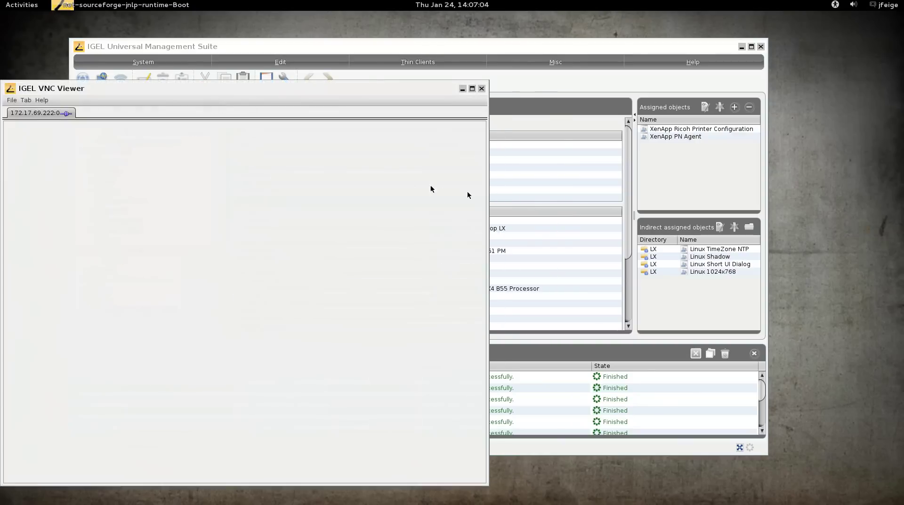
{"action": "left_click_drag", "start_coordinate": [155, 87], "coordinate": [356, 54]}
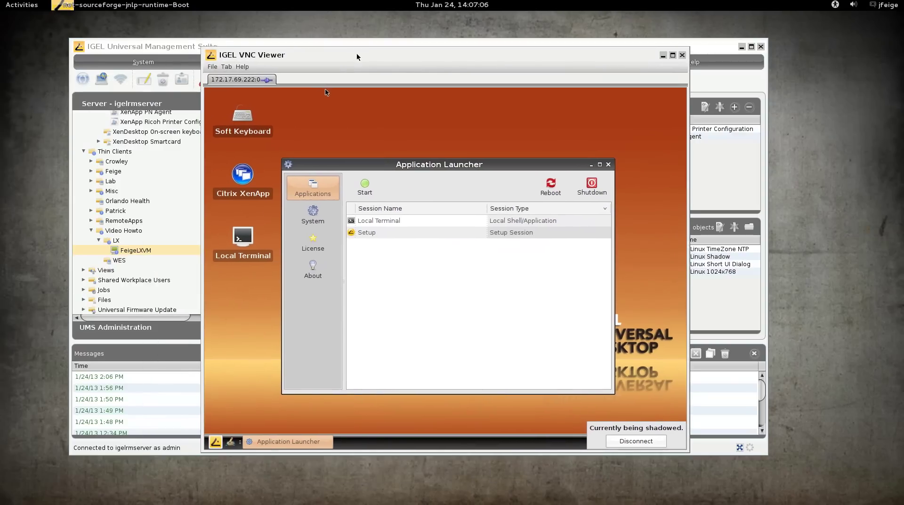
- Start Citrix XenApp on the shadowed thin client and launch the XA65 Desktop session
{"action": "double_click", "coordinate": [243, 178]}
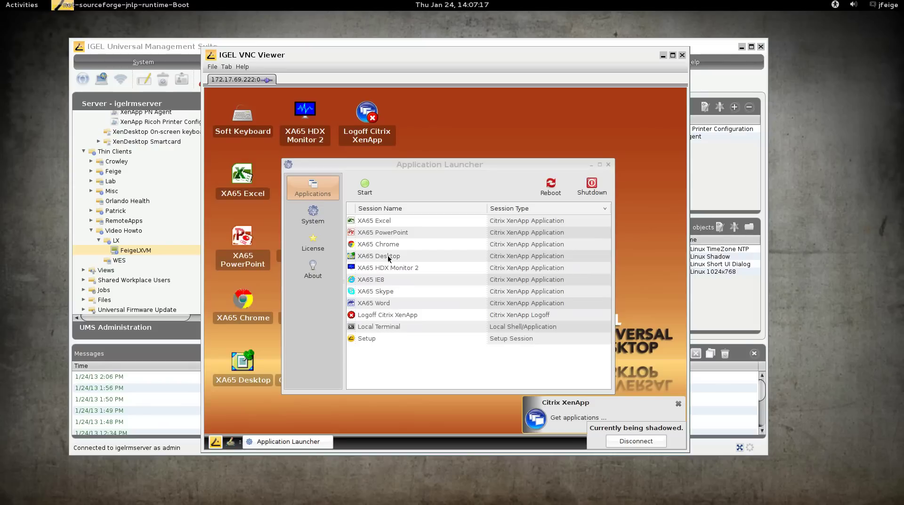
{"action": "left_click", "coordinate": [389, 258]}
{"action": "double_click", "coordinate": [389, 258]}
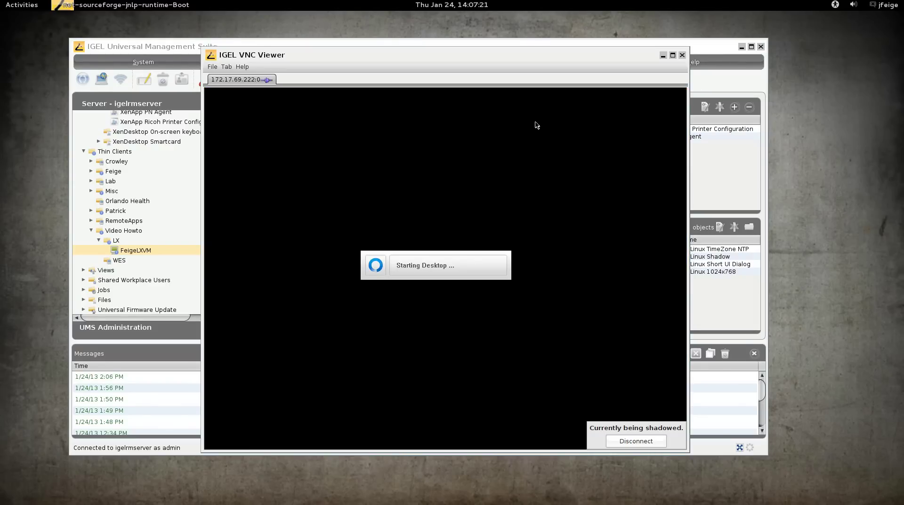
{"action": "left_click", "coordinate": [525, 312]}
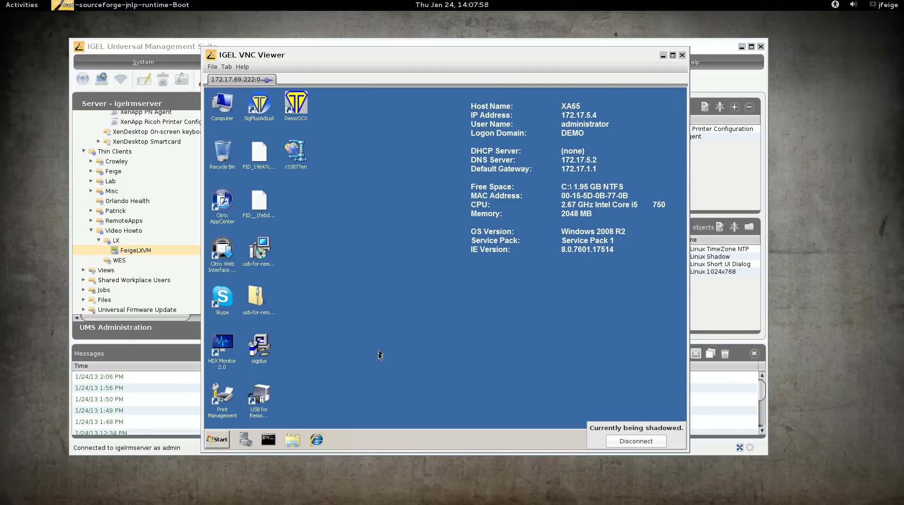
- Open the printer properties of the mapped RicohCL2000N client printer from Devices and Printers in the XA65 session
{"action": "left_click", "coordinate": [223, 440]}
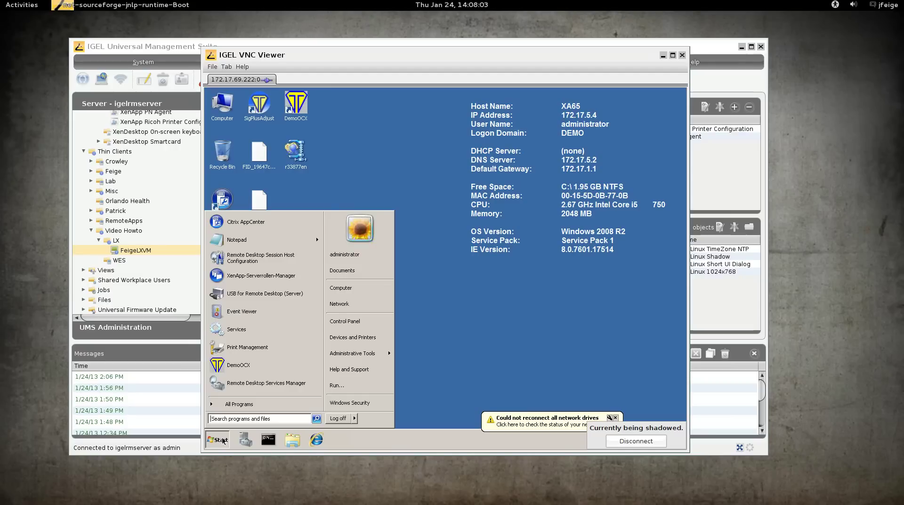
{"action": "left_click", "coordinate": [354, 344]}
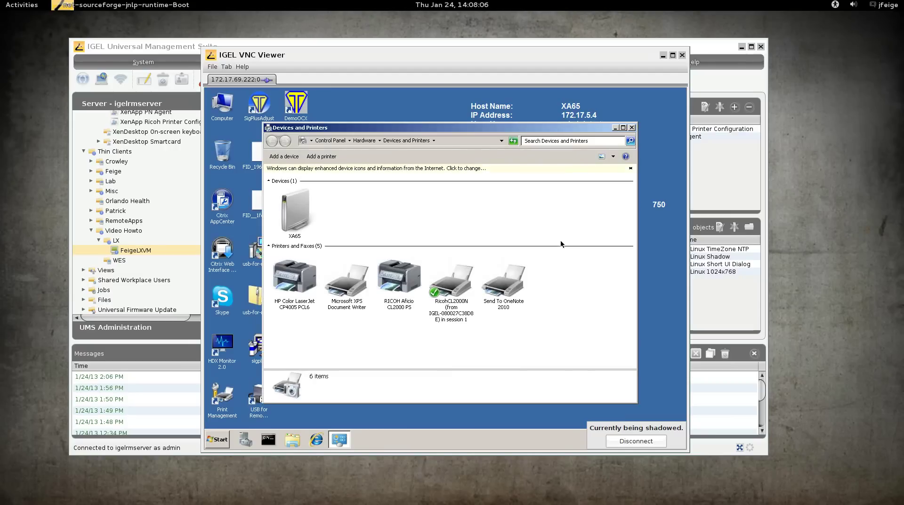
{"action": "left_click", "coordinate": [460, 283]}
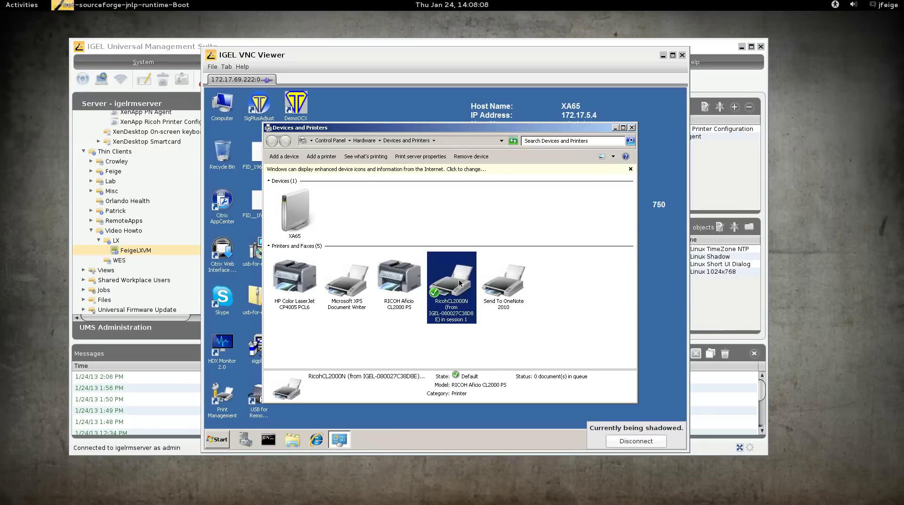
{"action": "right_click", "coordinate": [459, 283]}
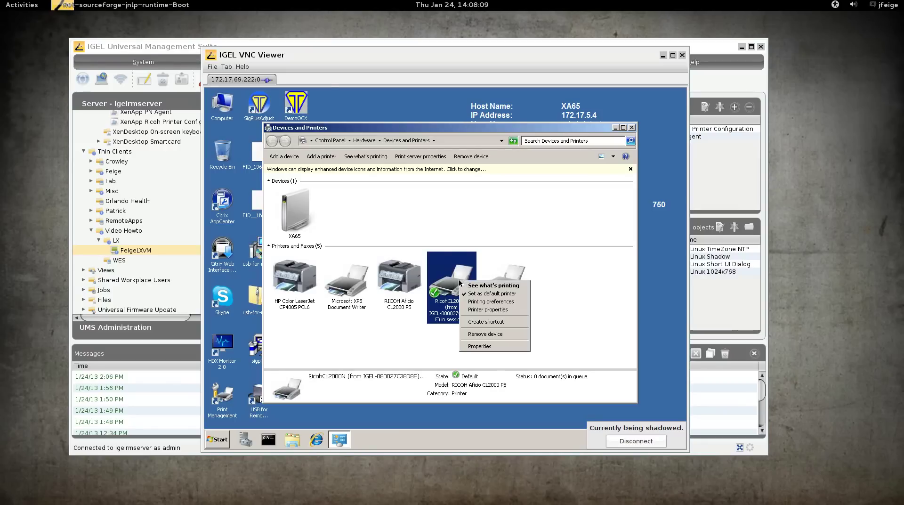
{"action": "left_click", "coordinate": [493, 310]}
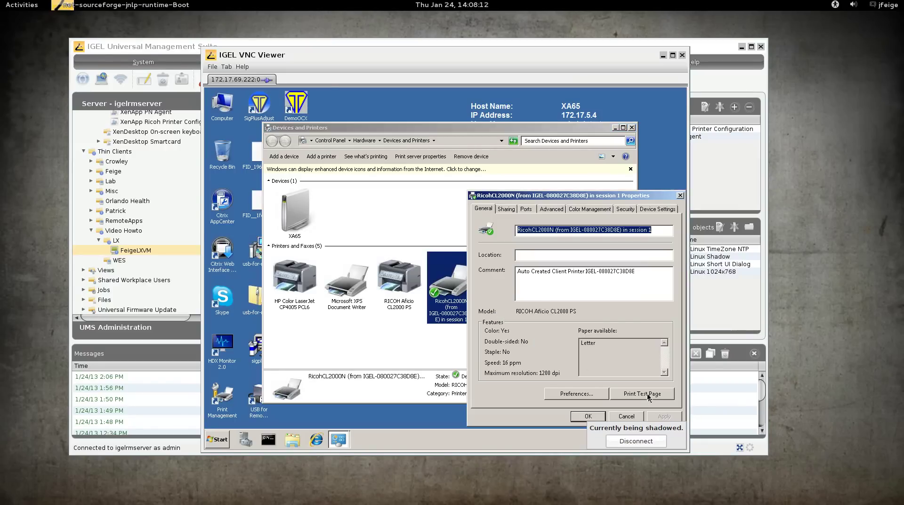
- Print a test page on the RicohCL2000N printer and close its properties
{"action": "left_click", "coordinate": [642, 394]}
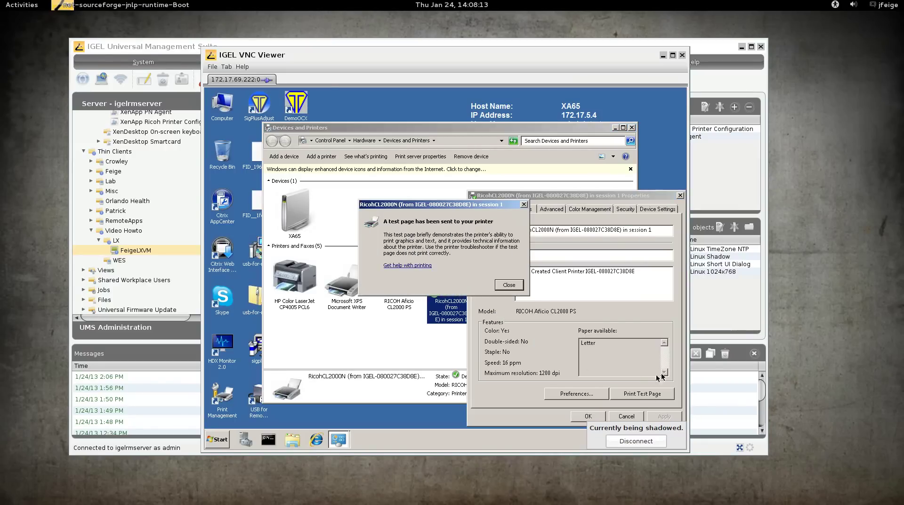
{"action": "left_click", "coordinate": [509, 284]}
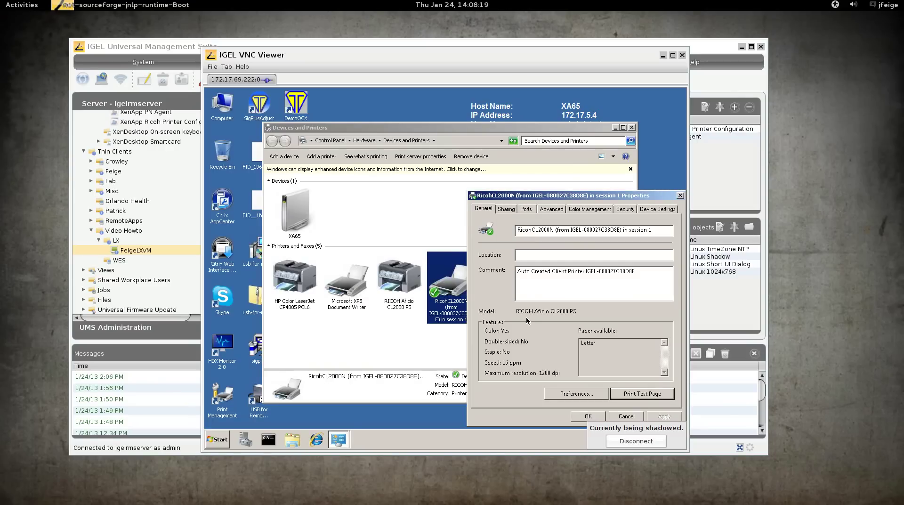
{"action": "left_click", "coordinate": [589, 416]}
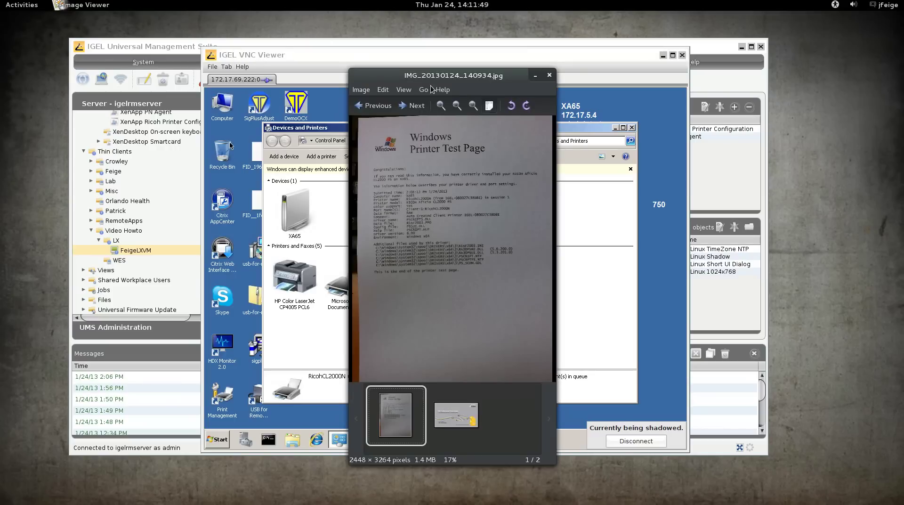
- Examine the printed test page in the photo IMG_20130124_140934.jpg at 50% zoom, including its printer details, and close the image
{"action": "left_click_drag", "start_coordinate": [455, 80], "coordinate": [428, 71]}
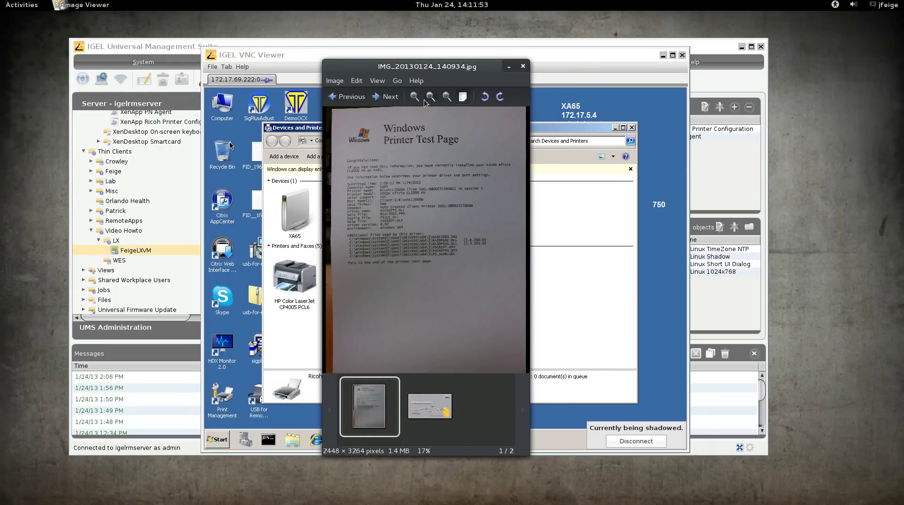
{"action": "double_click", "coordinate": [478, 67]}
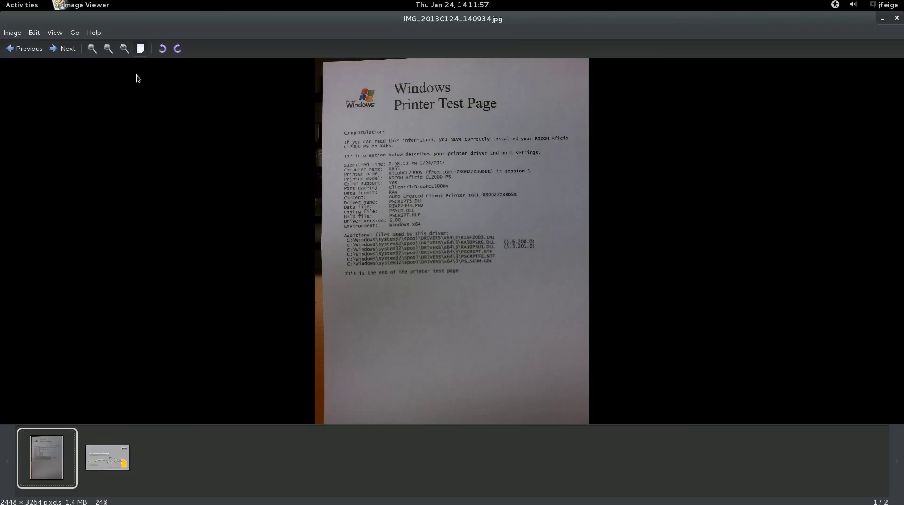
{"action": "left_click", "coordinate": [92, 48]}
{"action": "left_click", "coordinate": [91, 49]}
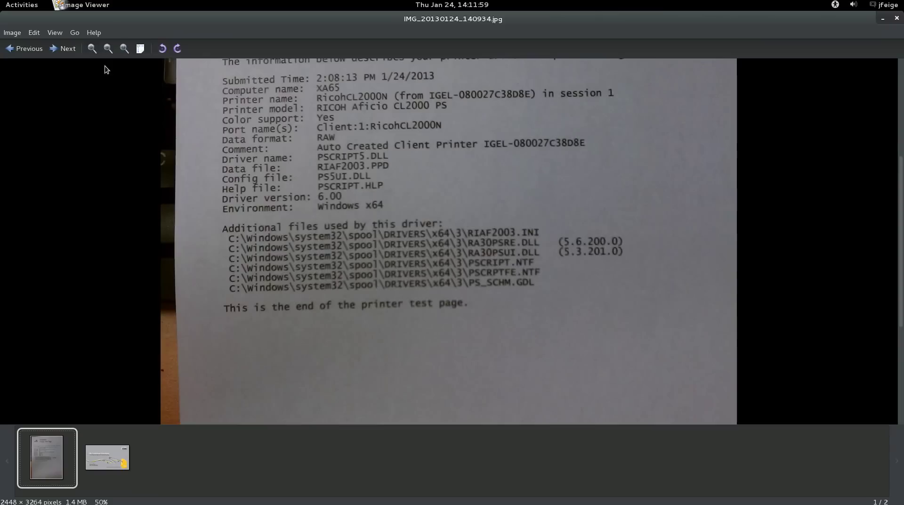
{"action": "left_click_drag", "start_coordinate": [901, 307], "coordinate": [895, 207]}
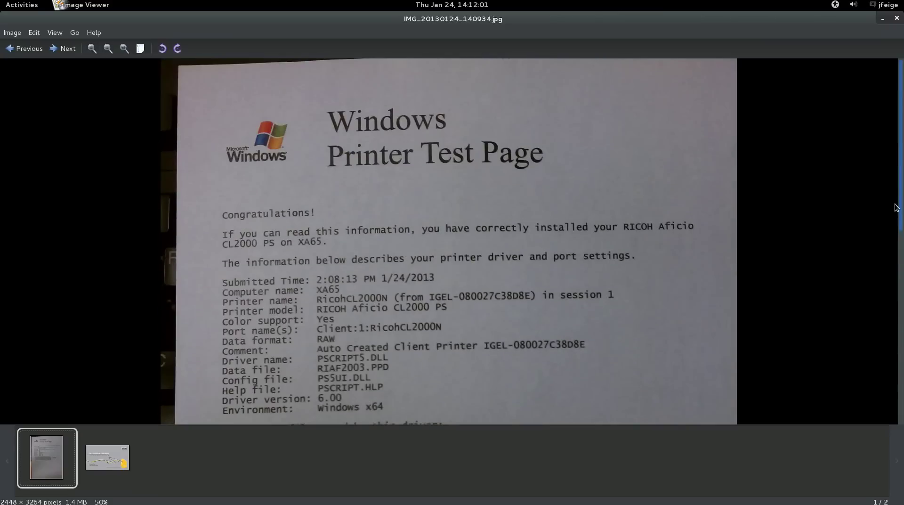
{"action": "left_click", "coordinate": [898, 19]}
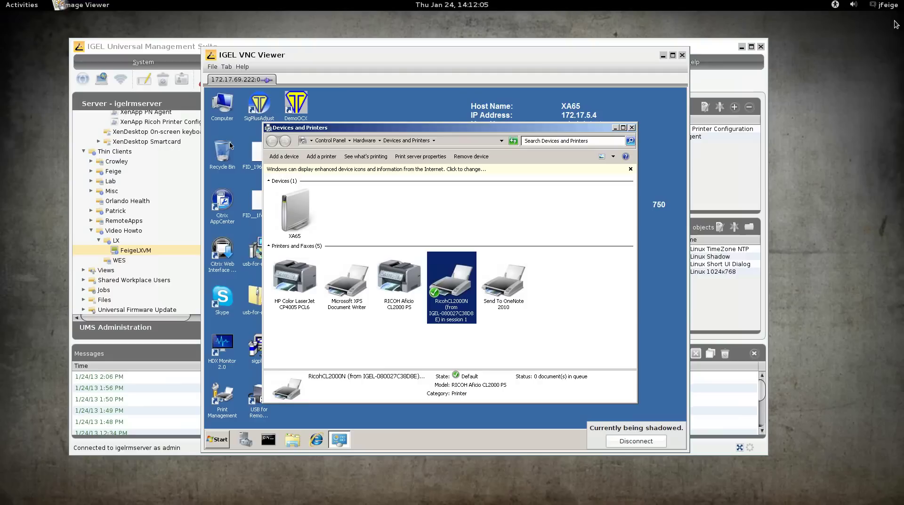
- Rerun the previous command in the drop-down terminal to display /tmp/video title.png in feh, and hide the terminal
{"action": "key", "text": "F12"}
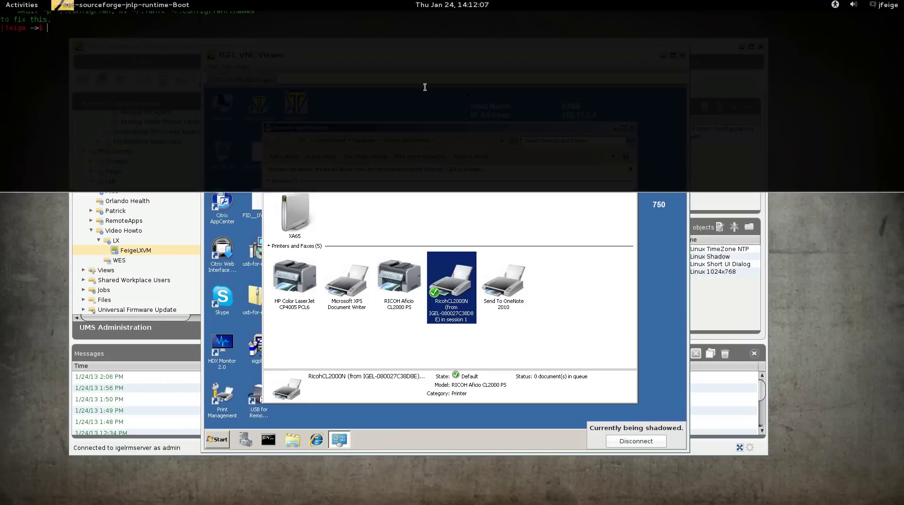
{"action": "key", "text": "Up"}
{"action": "key", "text": "Return"}
{"action": "key", "text": "F12"}
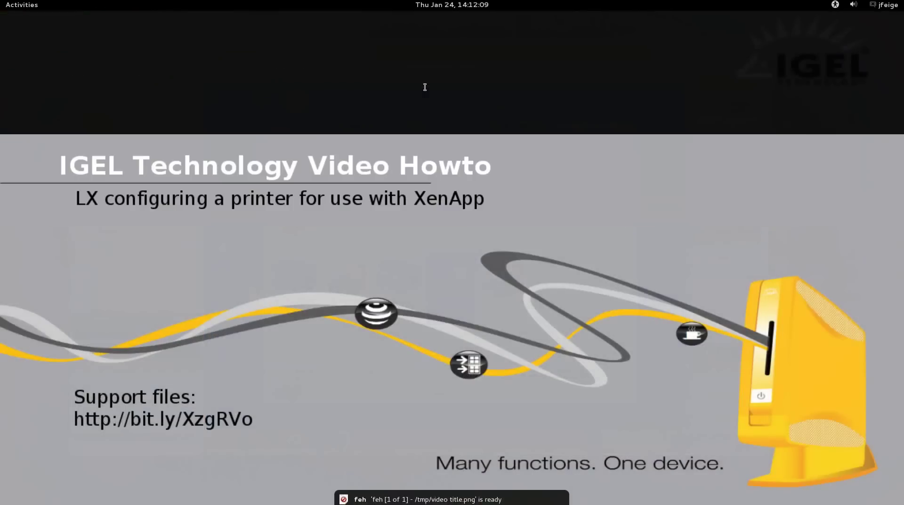